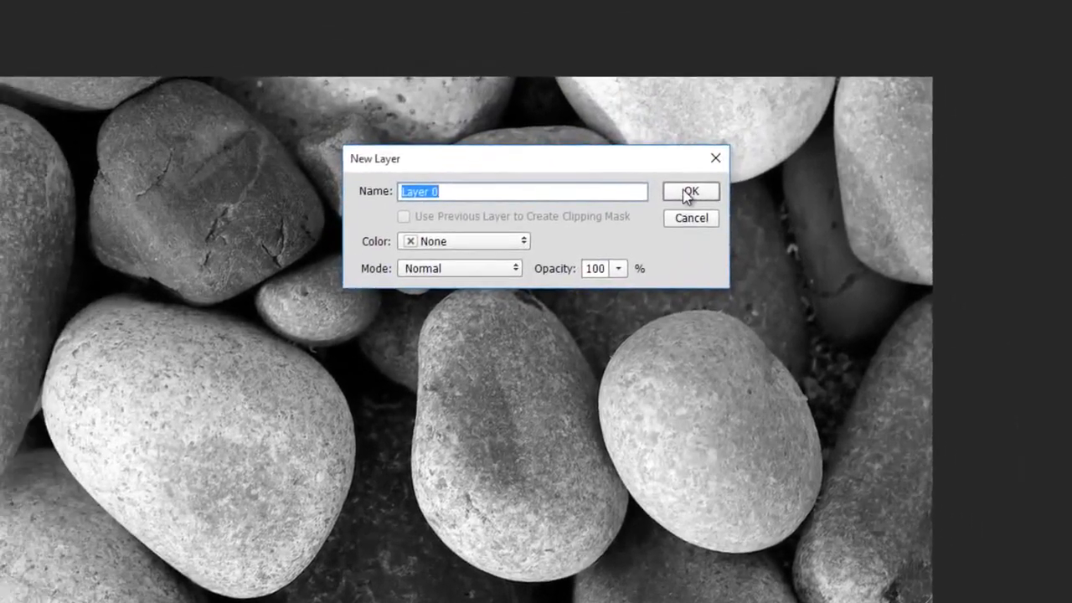
- Convert the background into the normal layer Layer 0 and select the large light stone in the photo's lower left with Quick Selection
{"action": "left_click", "coordinate": [587, 107]}
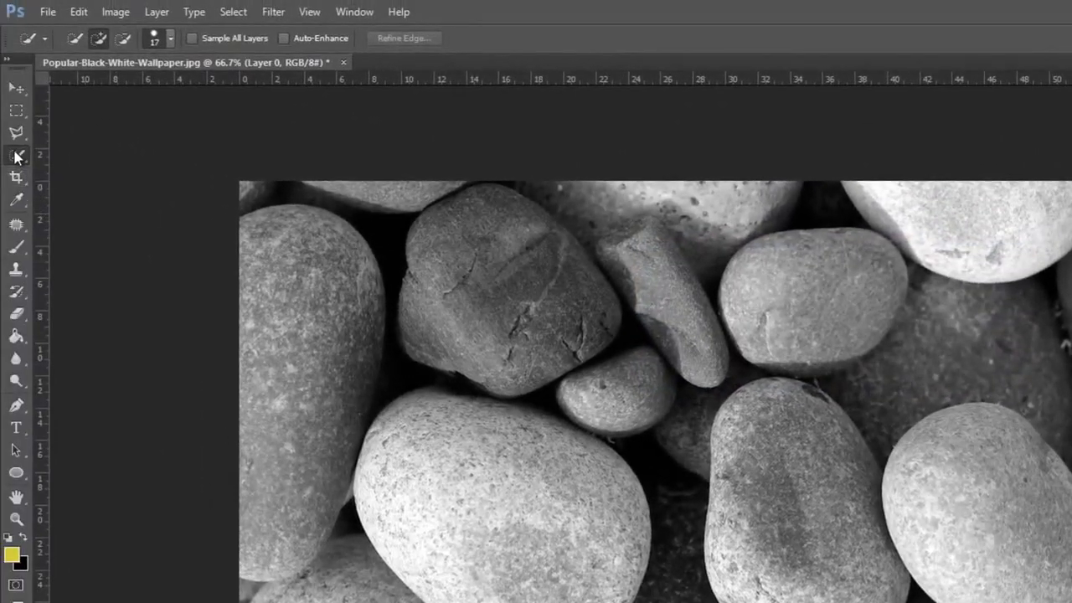
{"action": "right_click", "coordinate": [17, 156]}
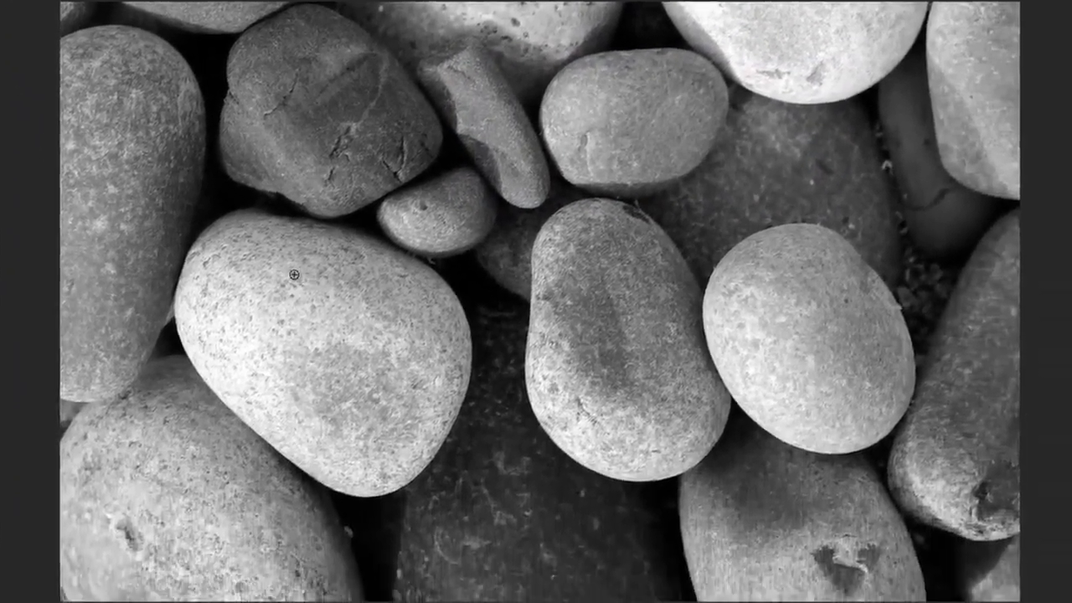
{"action": "mouse_move", "coordinate": [285, 269]}
{"action": "left_mouse_down"}
{"action": "mouse_move", "coordinate": [215, 236]}
{"action": "mouse_move", "coordinate": [223, 225]}
{"action": "mouse_move", "coordinate": [213, 225]}
{"action": "mouse_move", "coordinate": [192, 284]}
{"action": "mouse_move", "coordinate": [209, 332]}
{"action": "mouse_move", "coordinate": [319, 411]}
{"action": "mouse_move", "coordinate": [343, 407]}
{"action": "mouse_move", "coordinate": [372, 310]}
{"action": "left_mouse_up"}
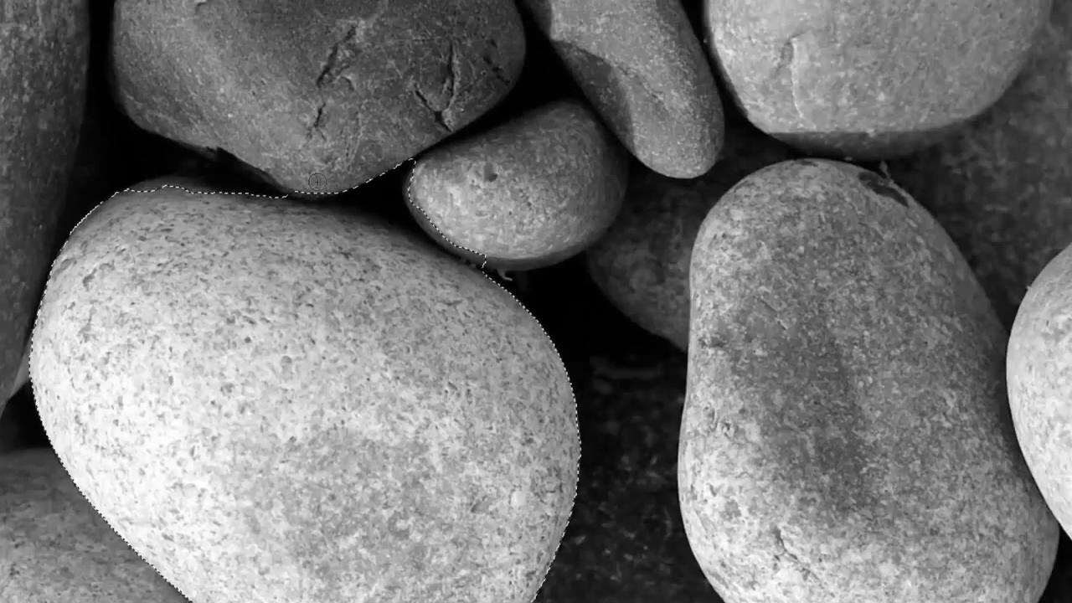
- Clean up the selection along the large stone's upper edge, excluding the small neighbouring stone and dark gap and including the stone's missing rim
{"action": "mouse_move", "coordinate": [316, 181]}
{"action": "left_mouse_down"}
{"action": "mouse_move", "coordinate": [394, 205]}
{"action": "mouse_move", "coordinate": [500, 255]}
{"action": "mouse_move", "coordinate": [475, 253]}
{"action": "mouse_move", "coordinate": [430, 200]}
{"action": "mouse_move", "coordinate": [371, 172]}
{"action": "left_mouse_up"}
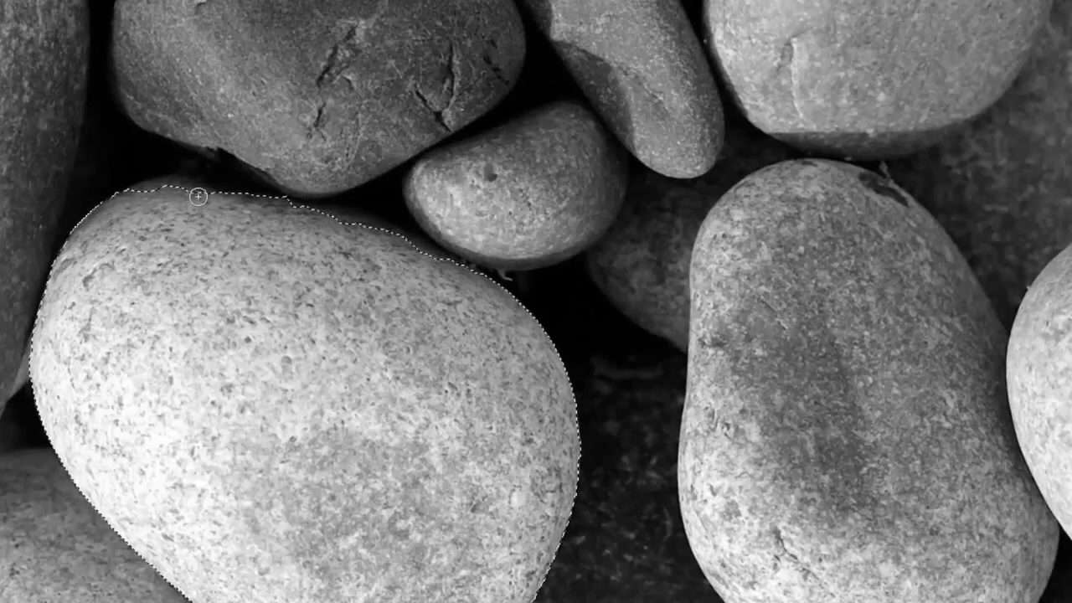
{"action": "mouse_move", "coordinate": [199, 198]}
{"action": "left_mouse_down"}
{"action": "mouse_move", "coordinate": [159, 194]}
{"action": "mouse_move", "coordinate": [194, 201]}
{"action": "left_mouse_up"}
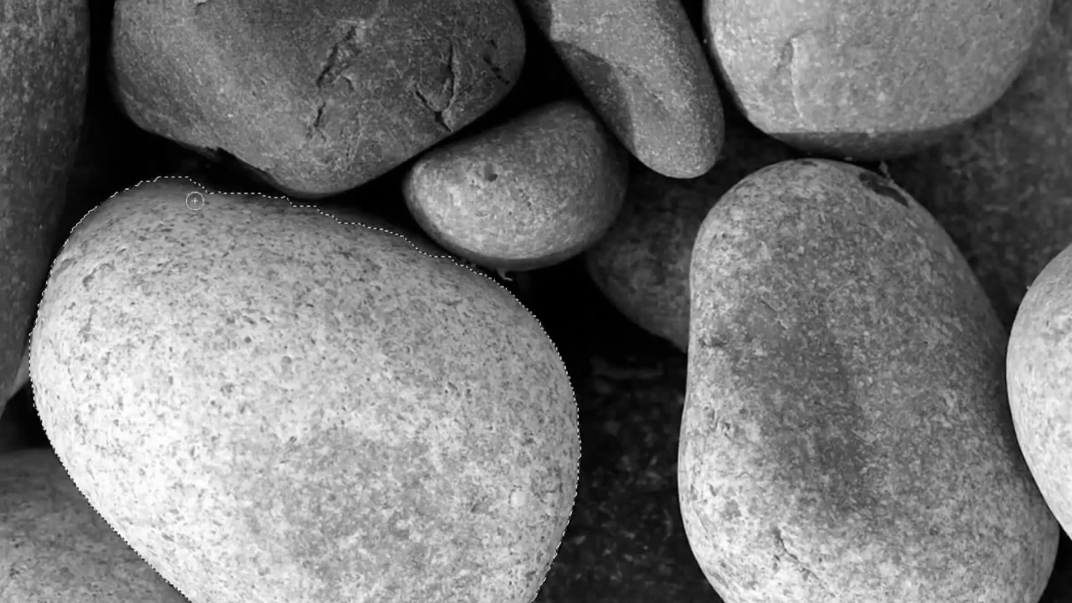
{"action": "left_click_drag", "start_coordinate": [283, 208], "coordinate": [433, 256]}
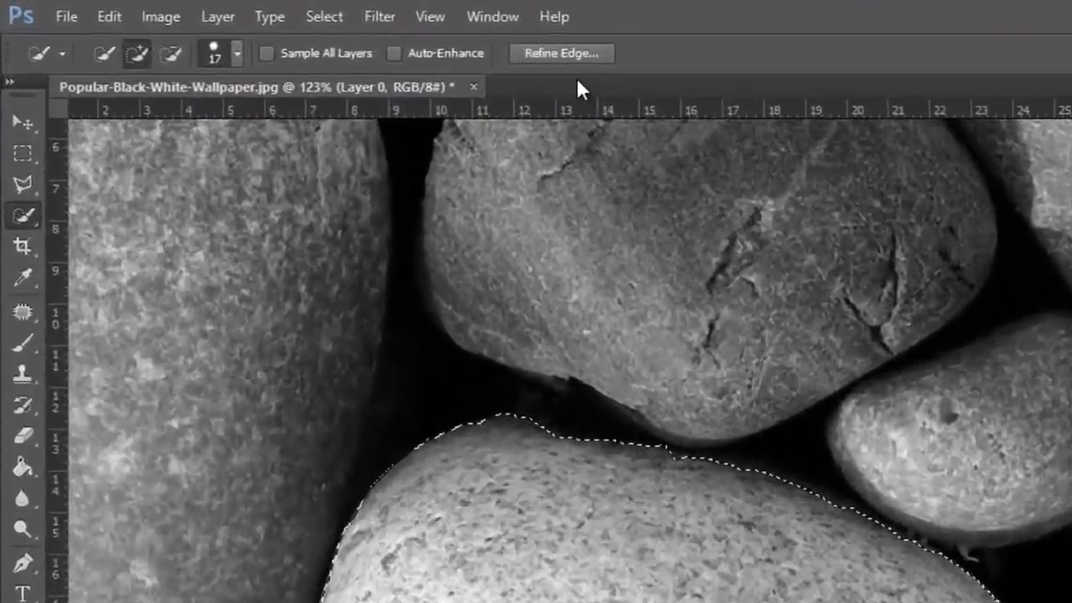
- Refine the selection edge of the large stone with a 5 px radius and a smoothing of 4
{"action": "left_click", "coordinate": [561, 52]}
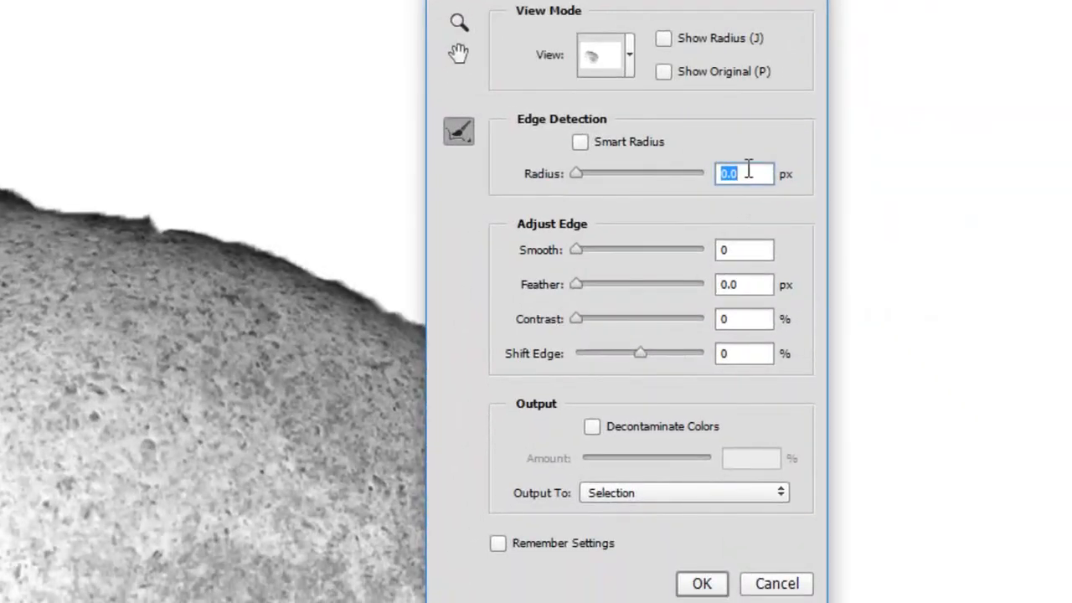
{"action": "type", "text": "1"}
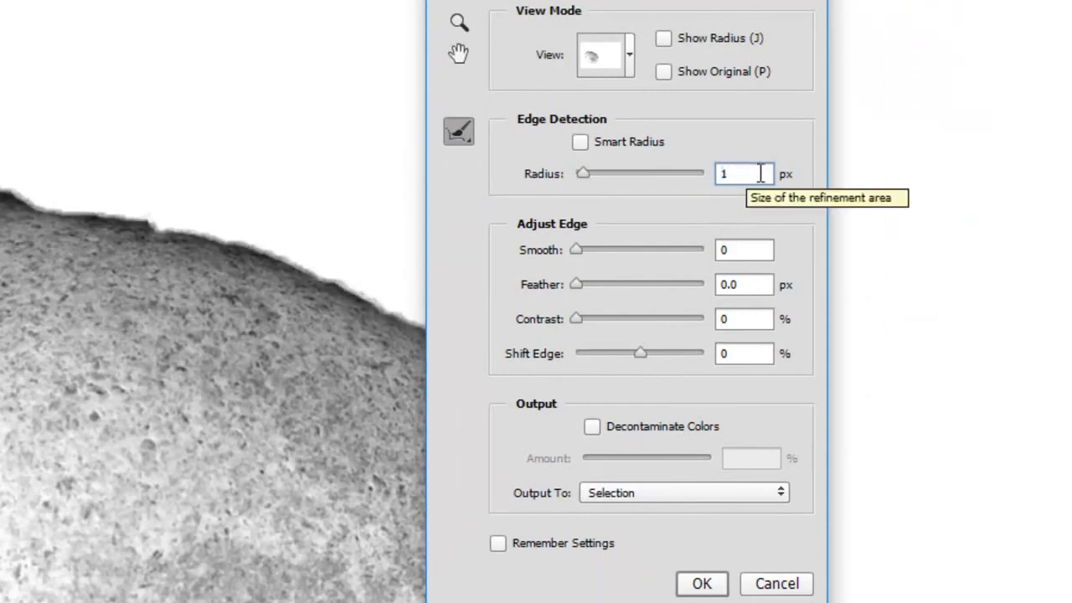
{"action": "type", "text": "5"}
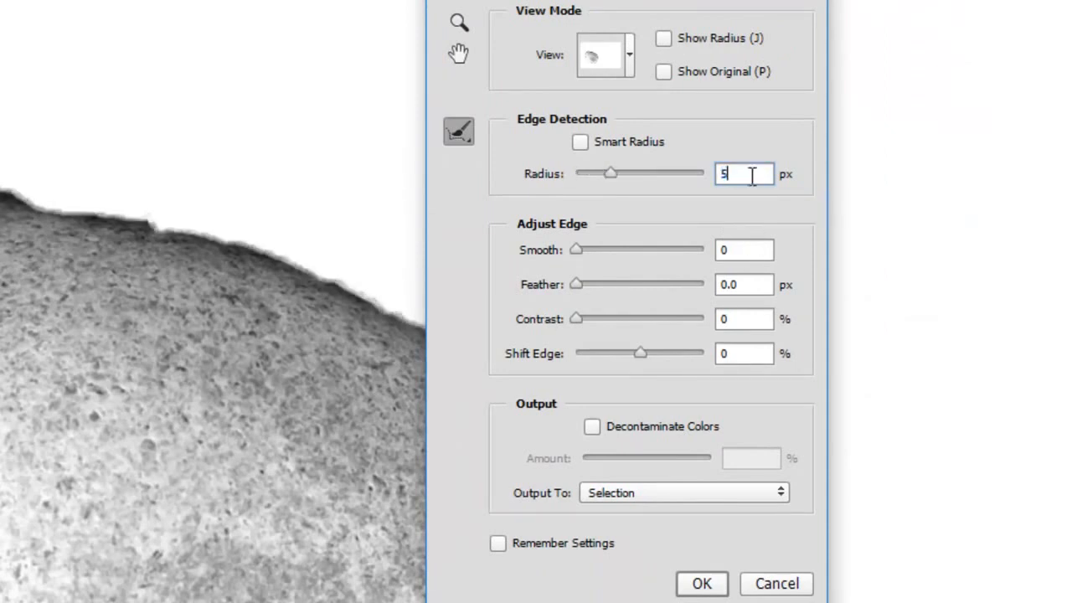
{"action": "left_click", "coordinate": [739, 251]}
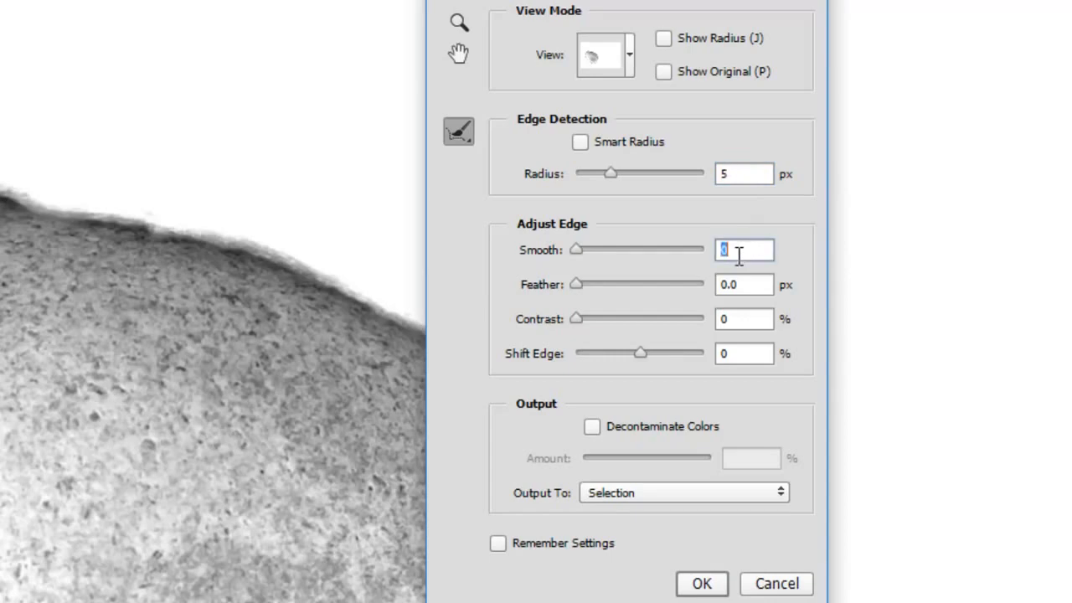
{"action": "type", "text": "4"}
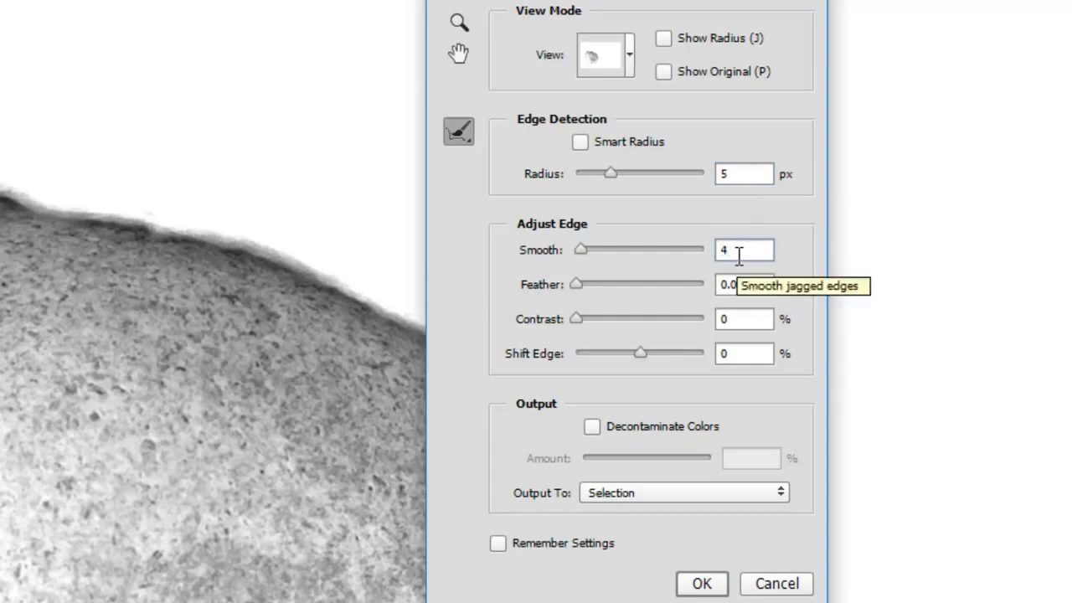
{"action": "left_click", "coordinate": [704, 582]}
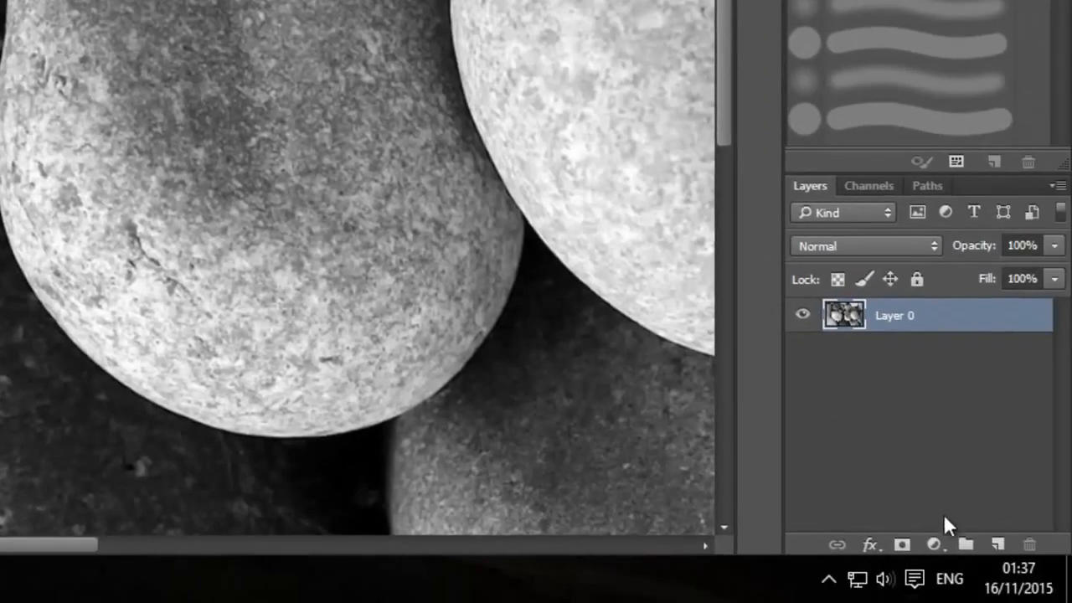
- Add a Solid Color fill layer in dark yellow (a39e0f) over the selected large stone and blend it with Overlay
{"action": "left_click", "coordinate": [934, 544]}
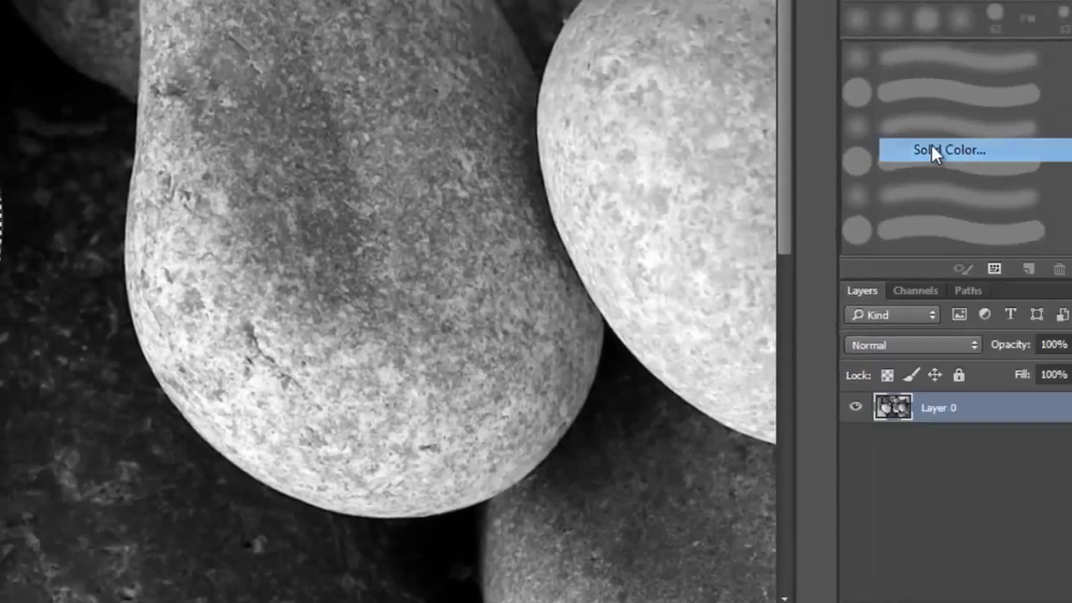
{"action": "left_click", "coordinate": [932, 146]}
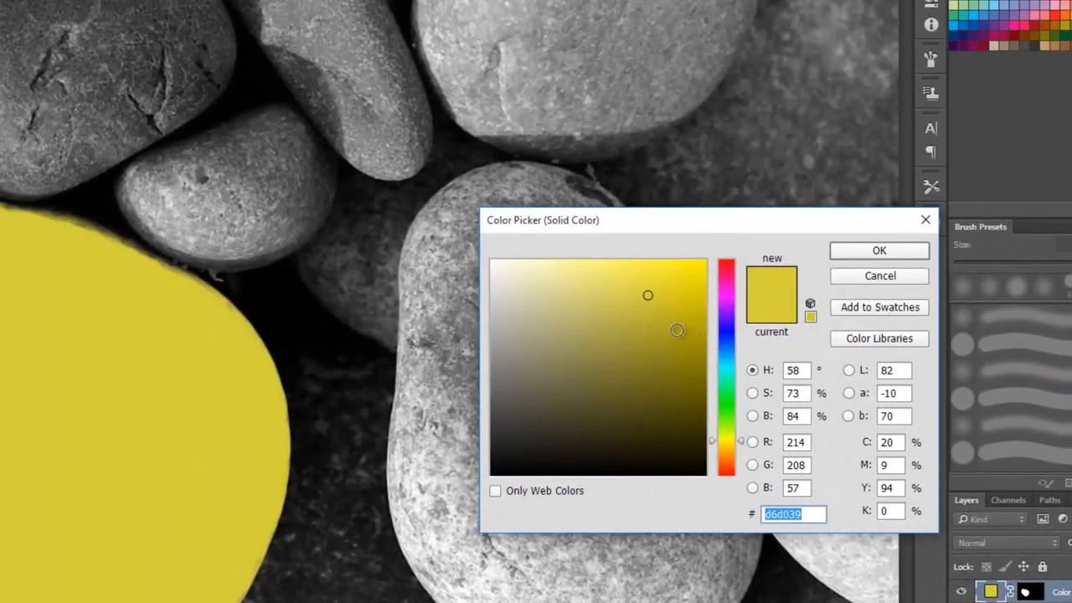
{"action": "left_click", "coordinate": [689, 315]}
{"action": "left_click_drag", "start_coordinate": [688, 315], "coordinate": [685, 337]}
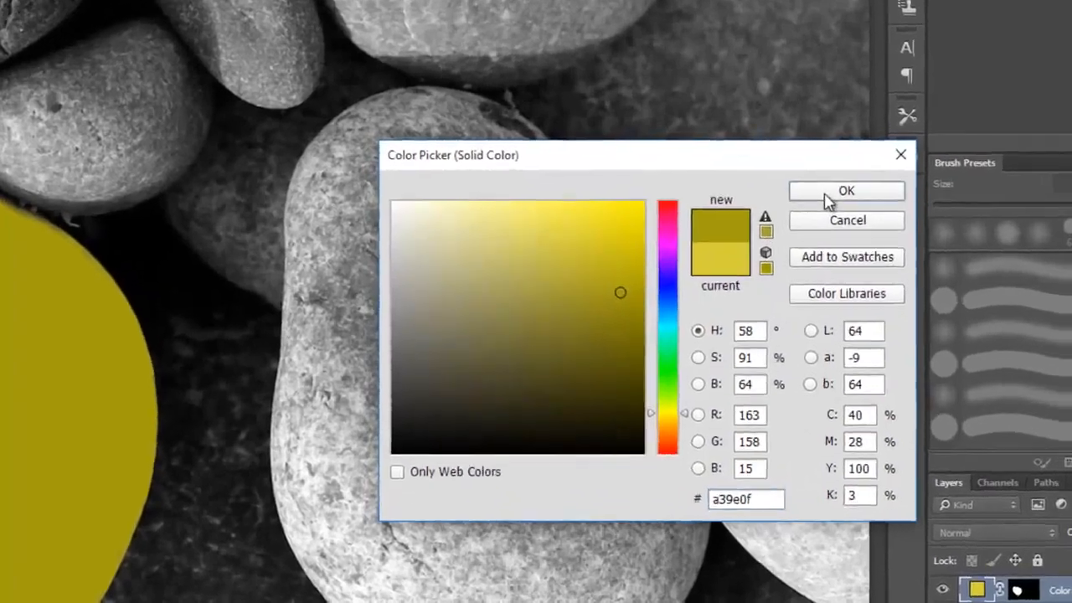
{"action": "left_click", "coordinate": [826, 198]}
{"action": "left_click", "coordinate": [1003, 533]}
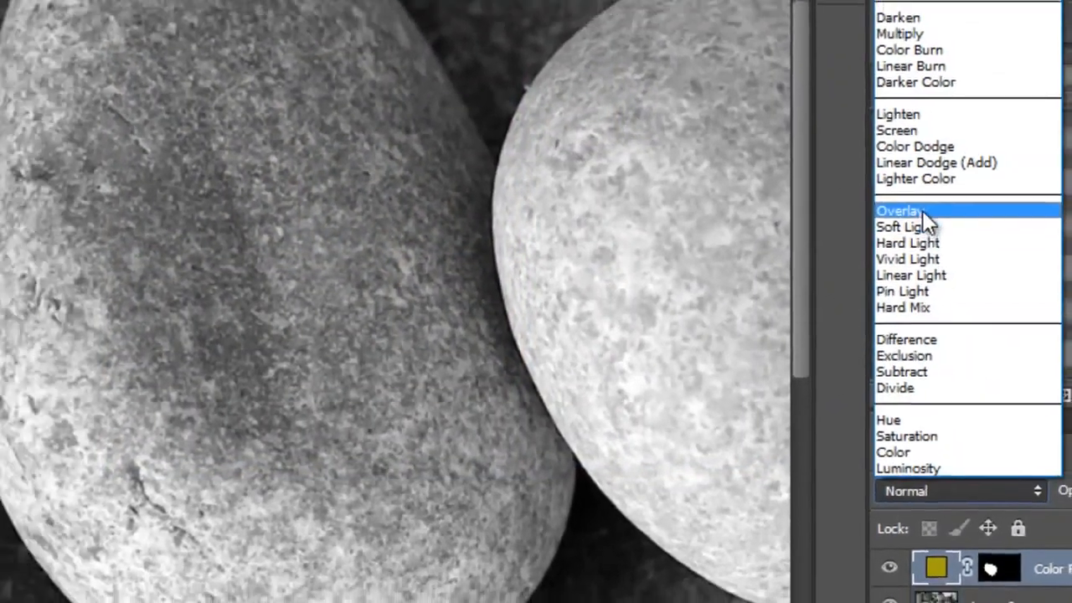
{"action": "left_click", "coordinate": [896, 194]}
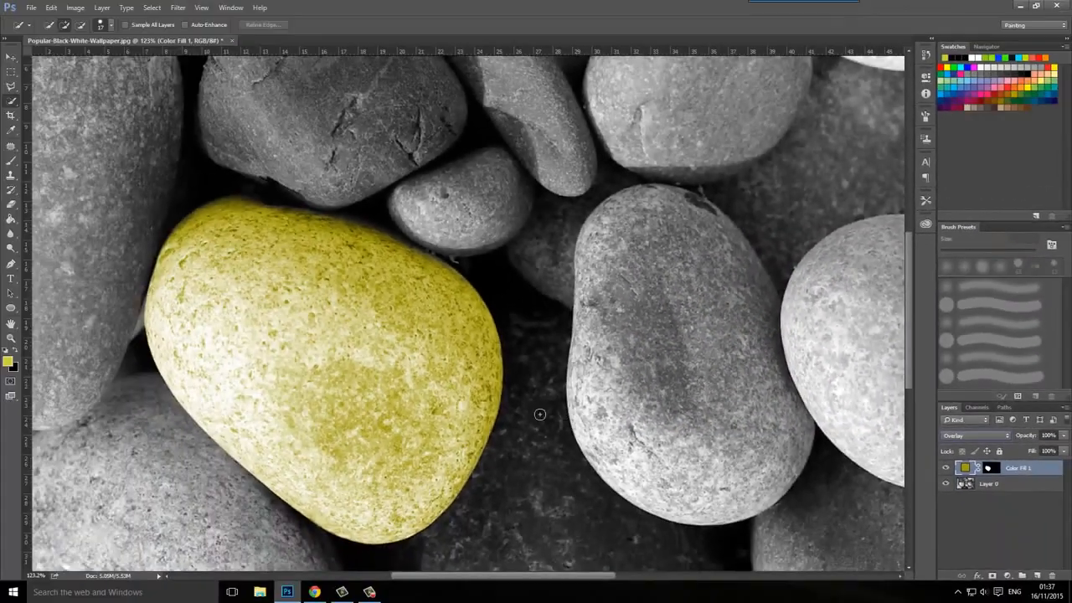
- Select the oval light stone to the right of the middle stone on Layer 0 with Quick Selection
{"action": "left_click", "coordinate": [968, 486]}
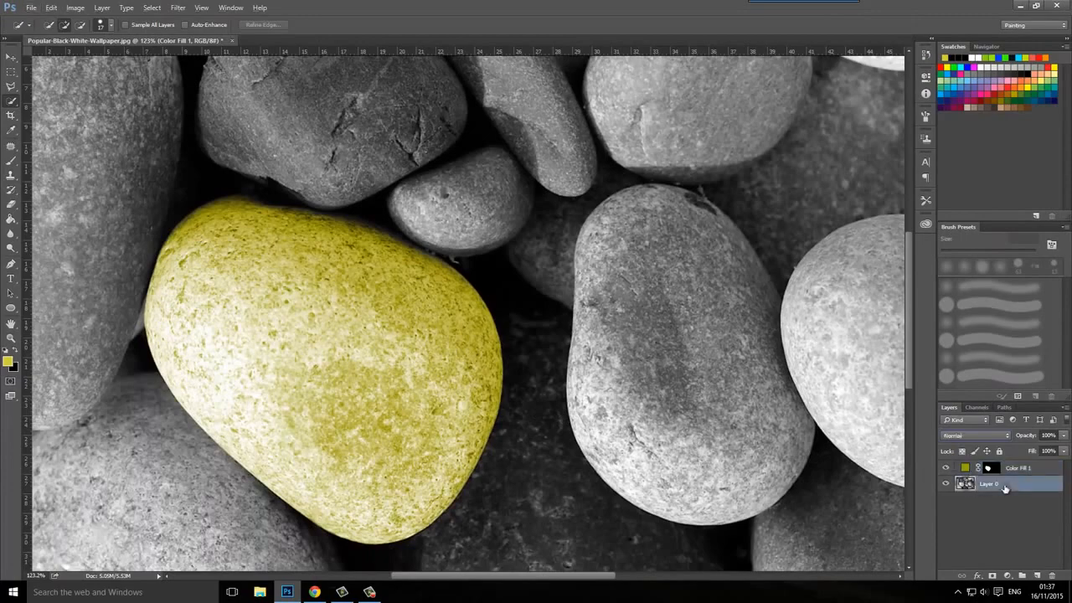
{"action": "left_click", "coordinate": [11, 57]}
{"action": "key", "text": "ctrl+0"}
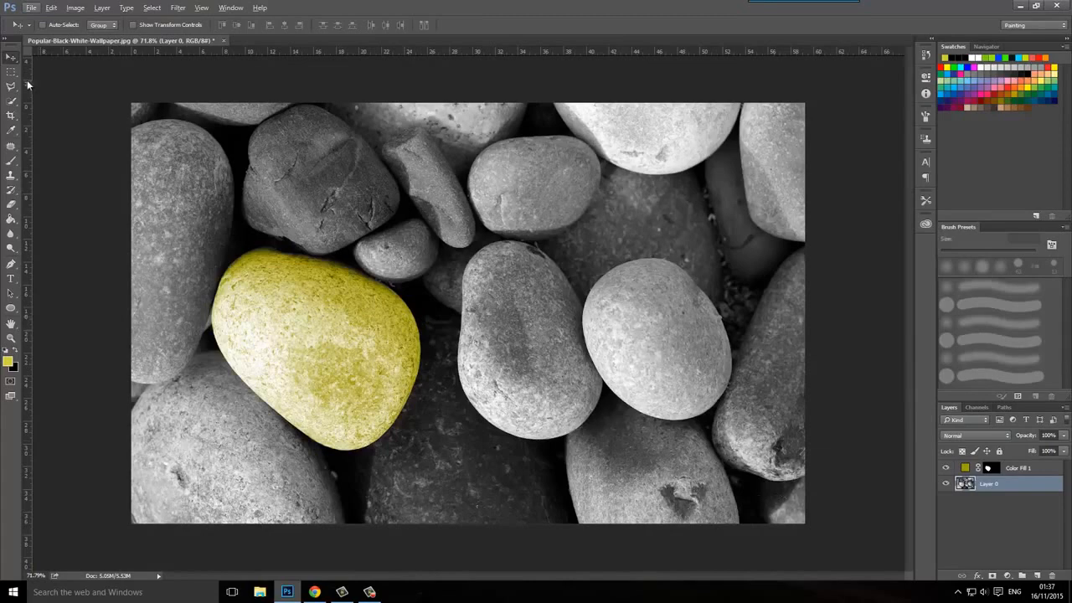
{"action": "left_click", "coordinate": [11, 102]}
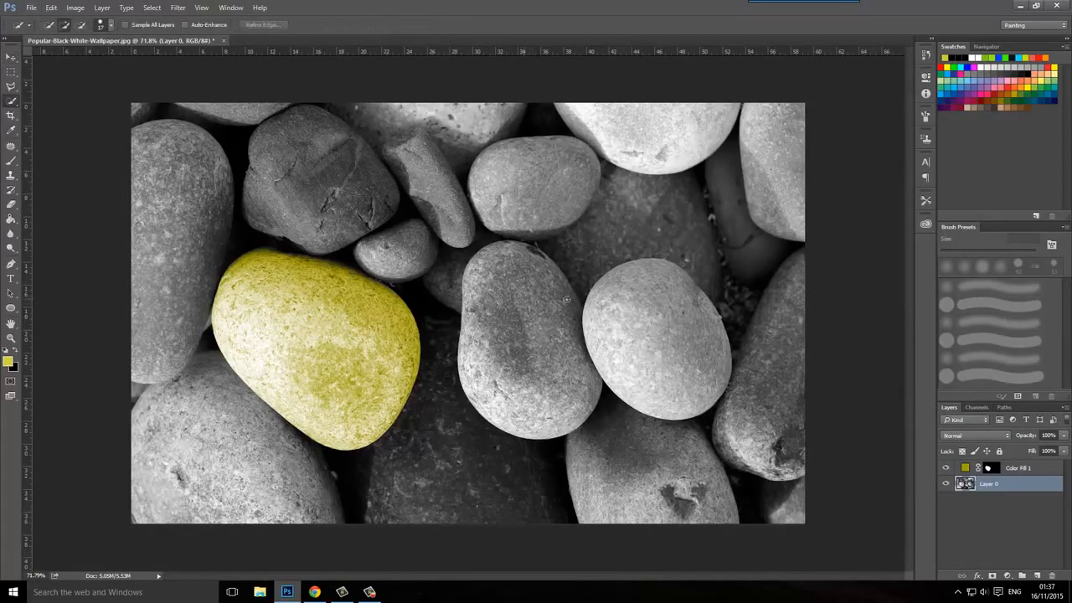
{"action": "left_click_drag", "start_coordinate": [643, 292], "coordinate": [609, 296]}
- Refine the selection edge of the right-hand oval stone with a 2 px radius and a smoothing of 4
{"action": "left_click", "coordinate": [262, 24]}
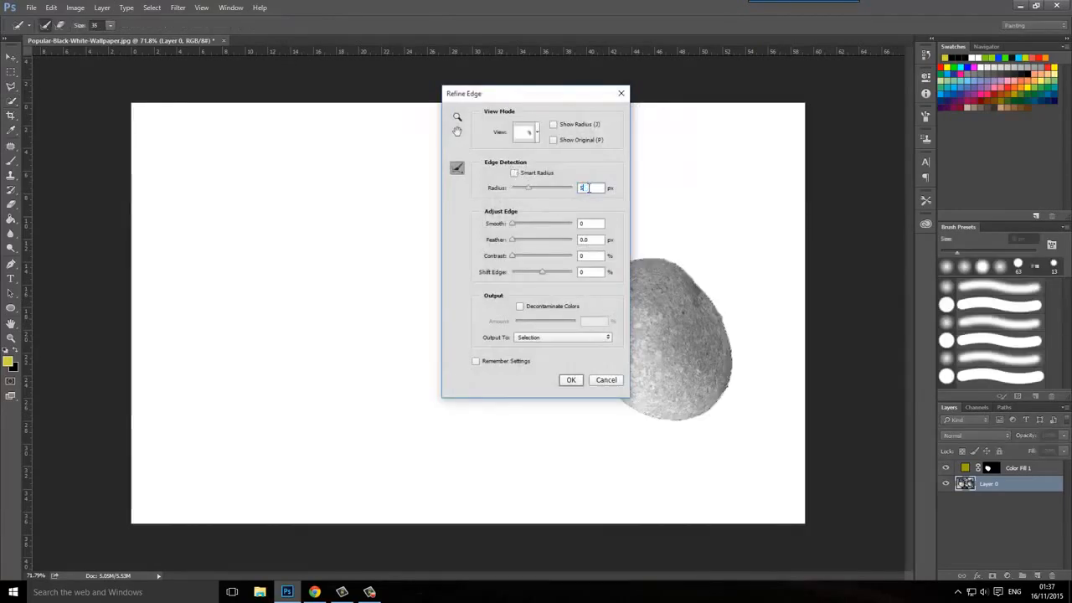
{"action": "left_click", "coordinate": [589, 224]}
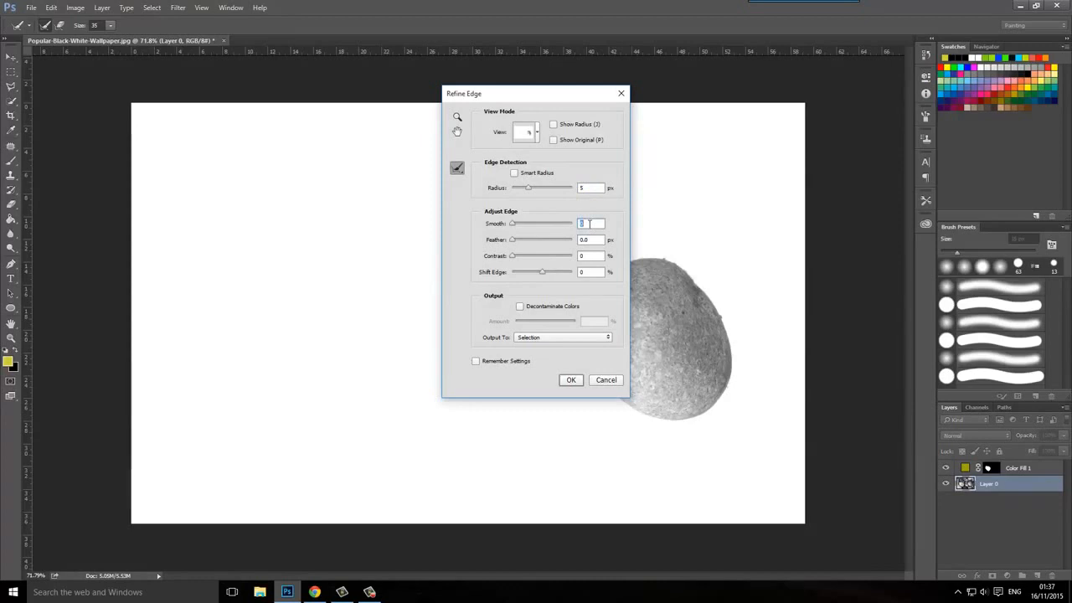
{"action": "left_click", "coordinate": [585, 190]}
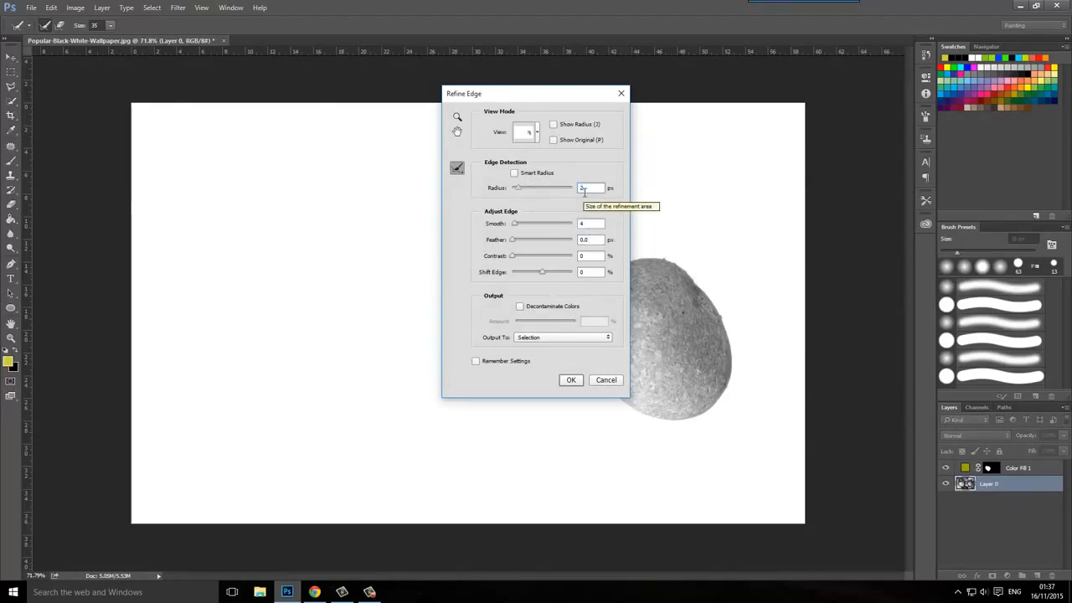
{"action": "left_click", "coordinate": [571, 379]}
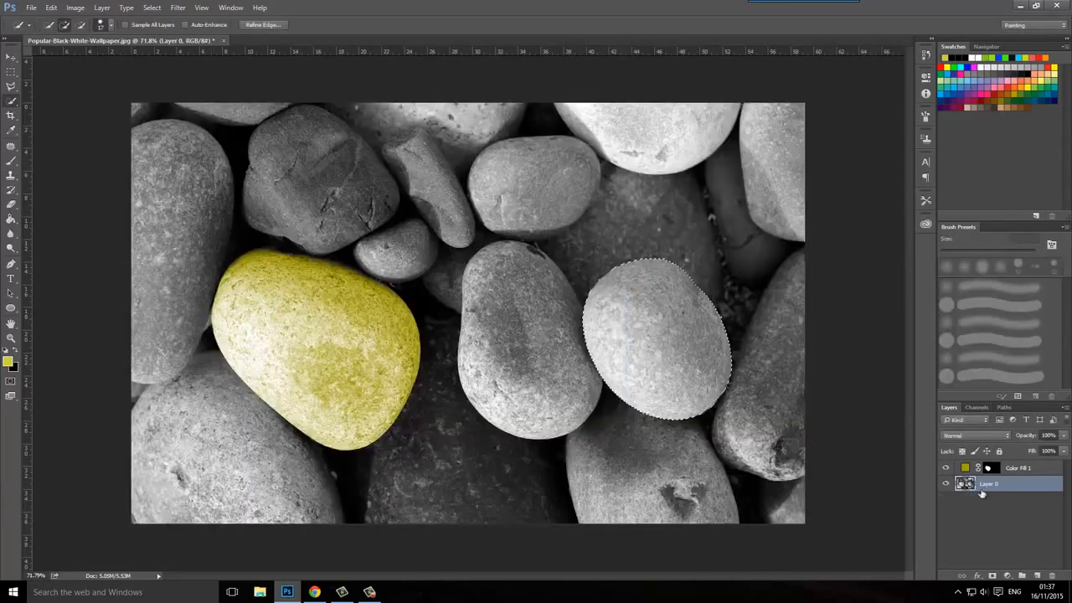
- Add a deep blue Solid Color fill layer over the selected oval stone and blend it with Overlay
{"action": "left_click", "coordinate": [1008, 575]}
{"action": "left_click", "coordinate": [993, 329]}
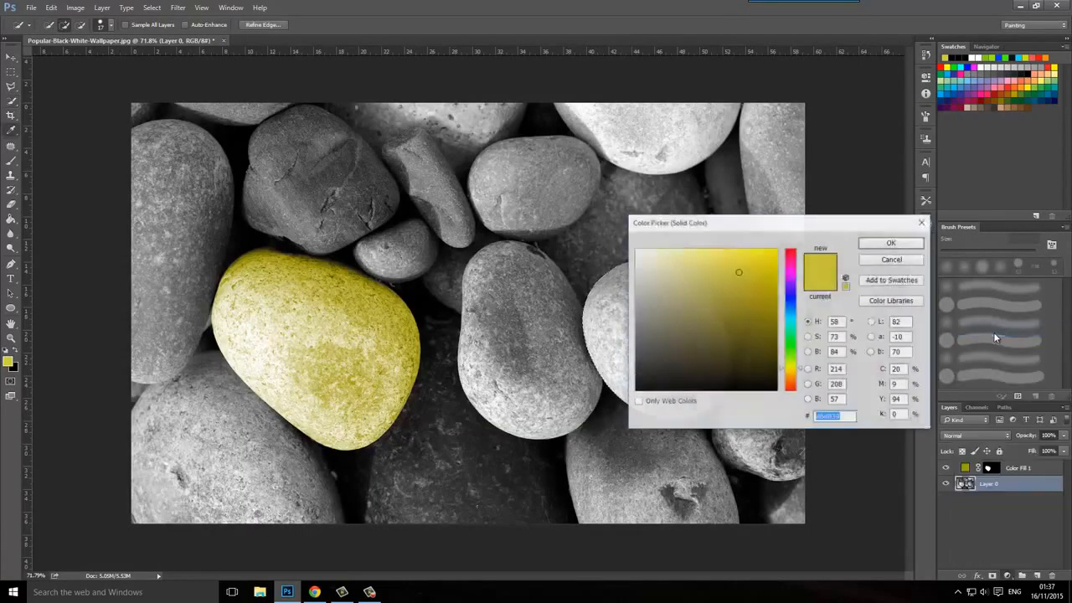
{"action": "left_click", "coordinate": [796, 297]}
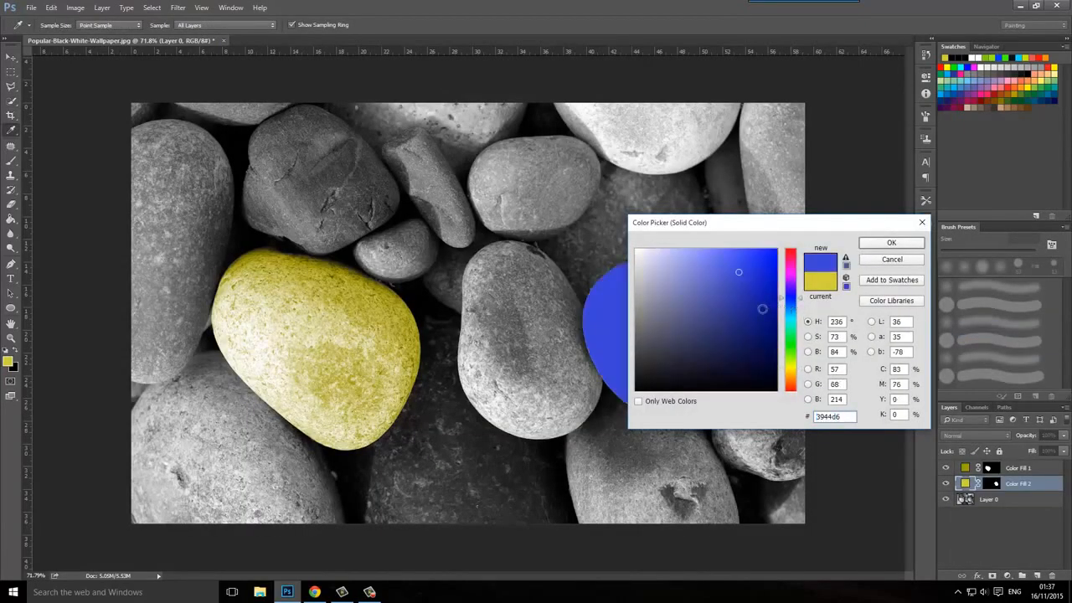
{"action": "left_click", "coordinate": [762, 309]}
{"action": "left_click", "coordinate": [891, 242]}
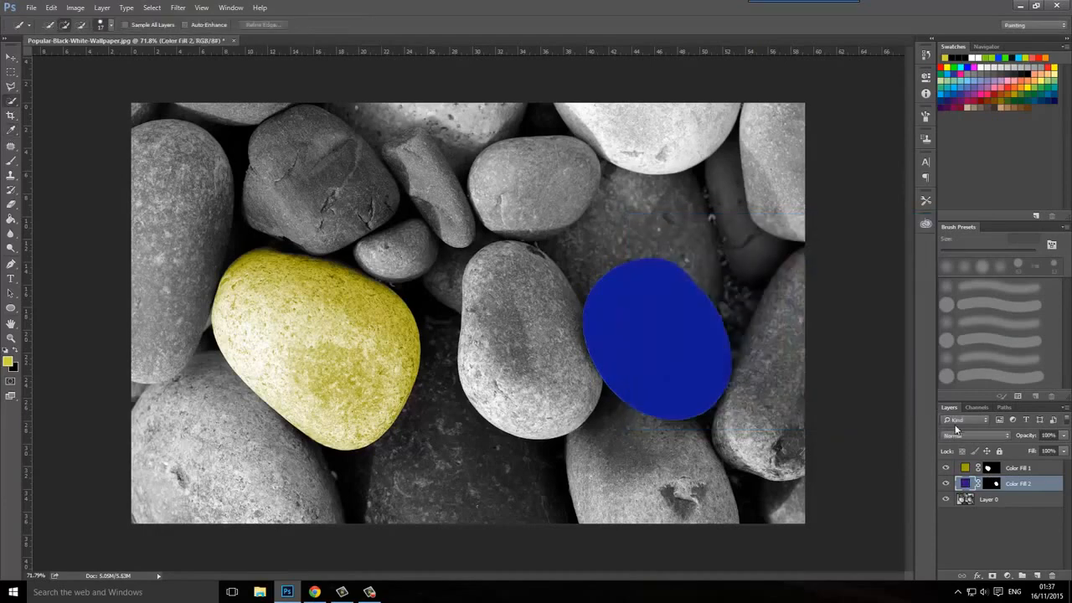
{"action": "left_click", "coordinate": [960, 434]}
{"action": "left_click", "coordinate": [957, 319]}
{"action": "left_click", "coordinate": [998, 529]}
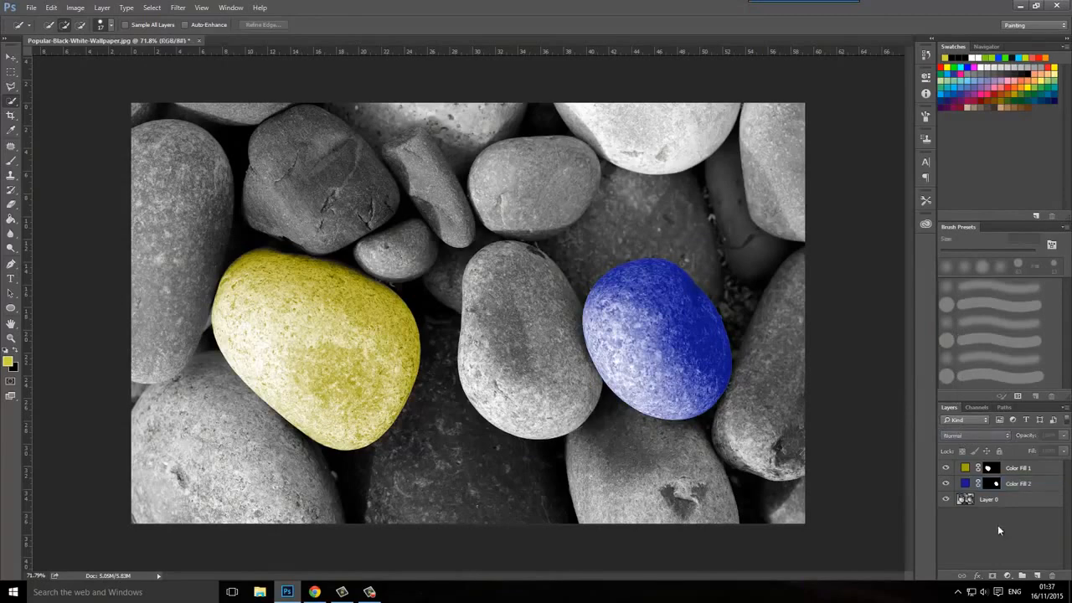
- Select the small oval stone at the photo's upper centre on Layer 0 and refine its edge with a 2 px radius and a smoothing of 3
{"action": "left_click", "coordinate": [998, 503]}
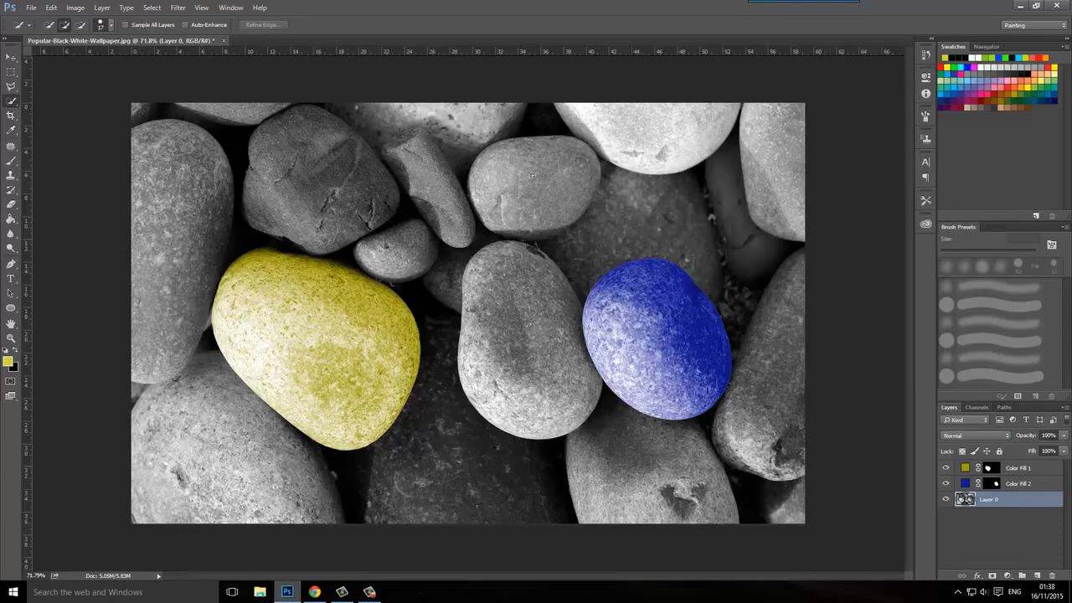
{"action": "mouse_move", "coordinate": [509, 180]}
{"action": "left_mouse_down"}
{"action": "mouse_move", "coordinate": [501, 188]}
{"action": "mouse_move", "coordinate": [553, 191]}
{"action": "mouse_move", "coordinate": [507, 220]}
{"action": "left_mouse_up"}
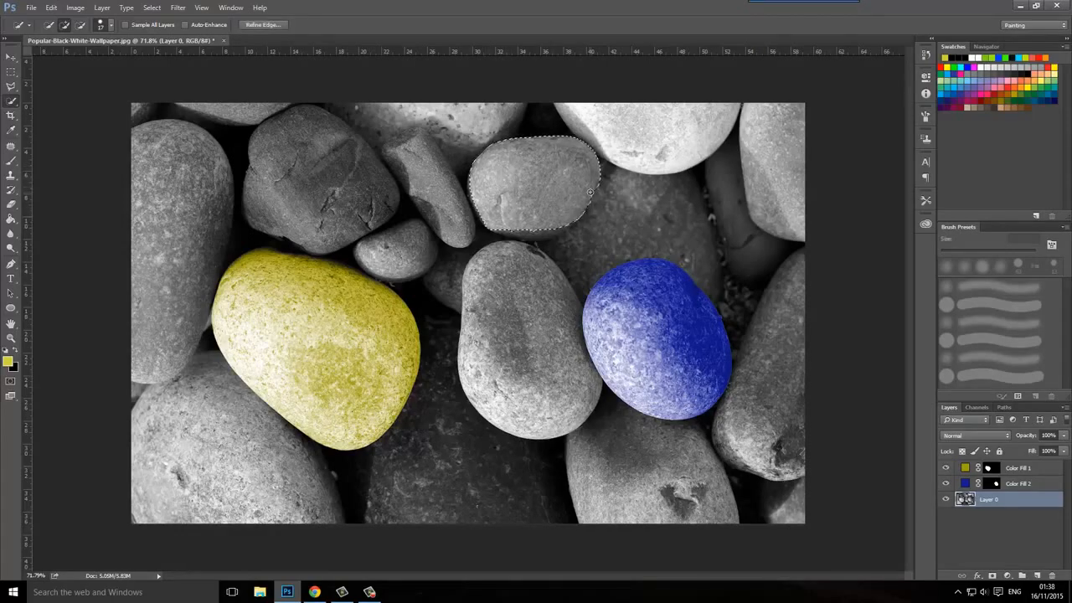
{"action": "left_click", "coordinate": [261, 24]}
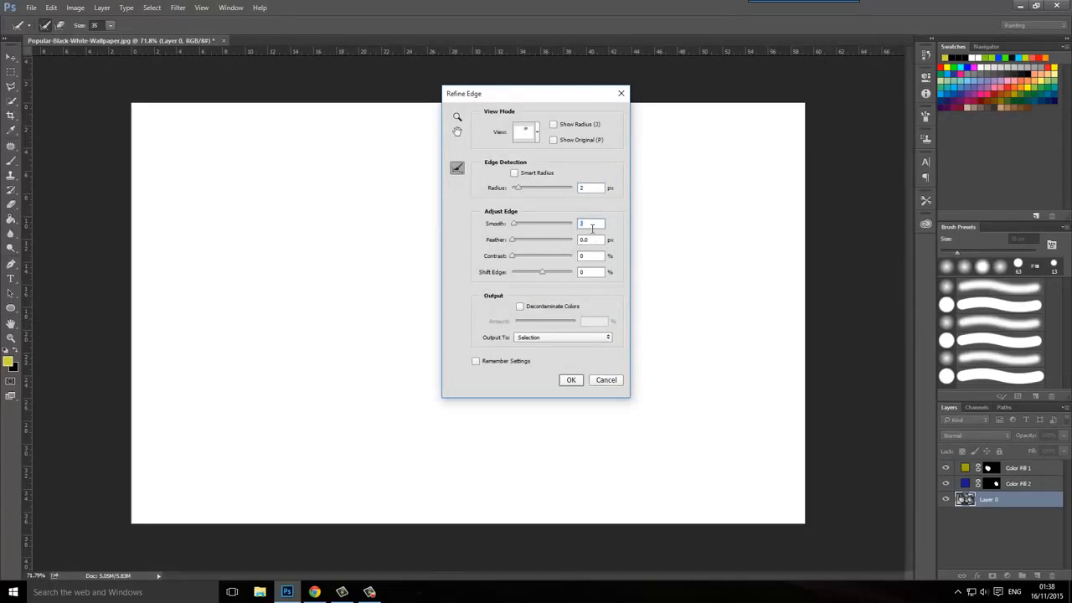
{"action": "left_click", "coordinate": [572, 380]}
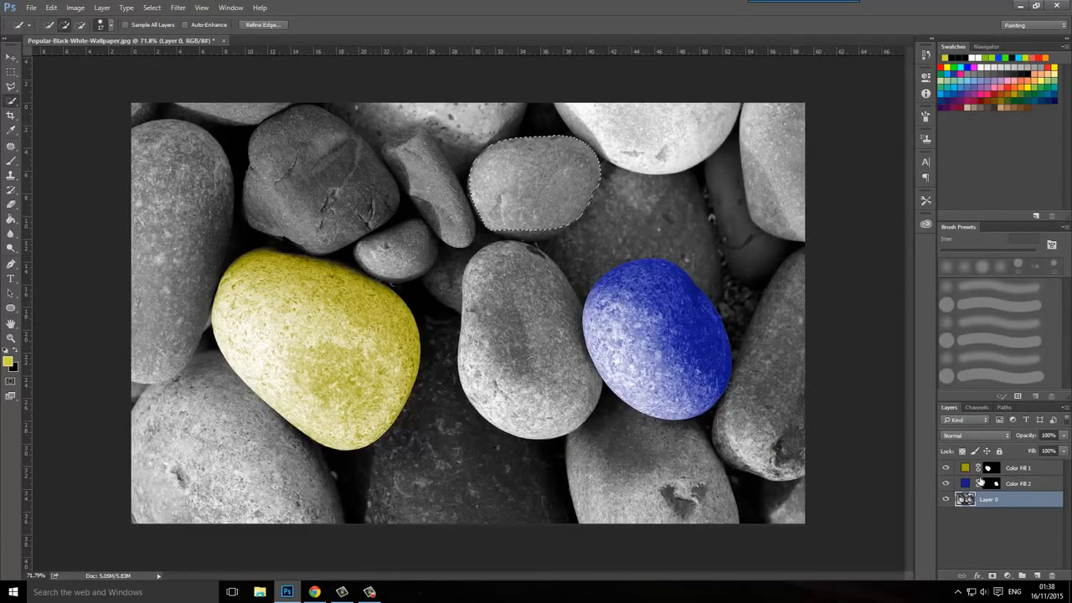
- Add a magenta-purple Solid Color fill layer over the selected upper stone and blend it with Overlay
{"action": "left_click", "coordinate": [1007, 575]}
{"action": "left_click", "coordinate": [986, 332]}
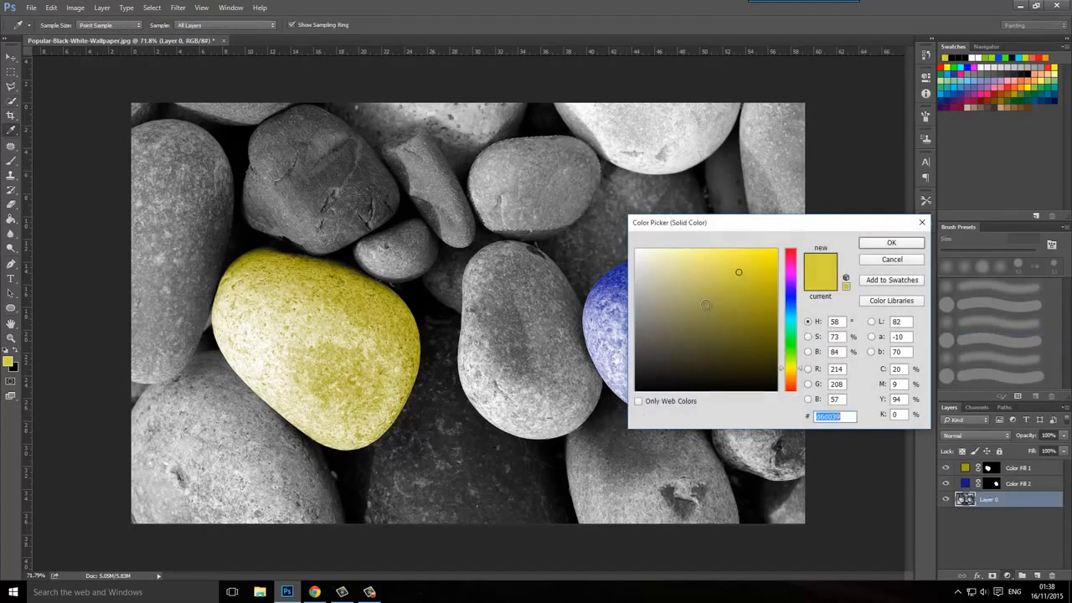
{"action": "left_click", "coordinate": [789, 273]}
{"action": "left_click_drag", "start_coordinate": [775, 268], "coordinate": [766, 305]}
{"action": "left_click", "coordinate": [865, 244]}
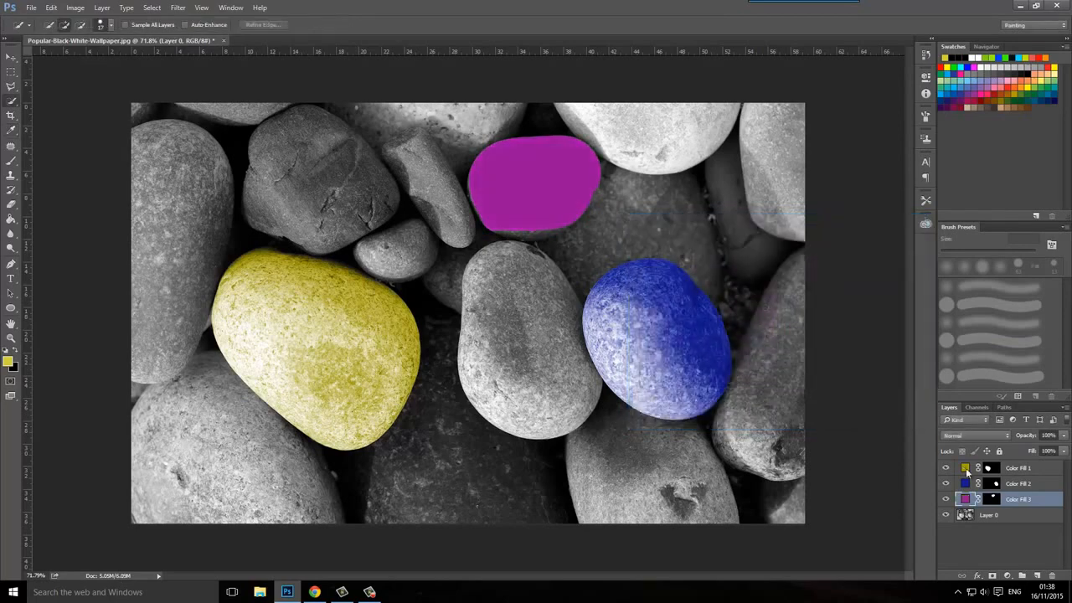
{"action": "left_click", "coordinate": [983, 436]}
{"action": "left_click", "coordinate": [967, 320]}
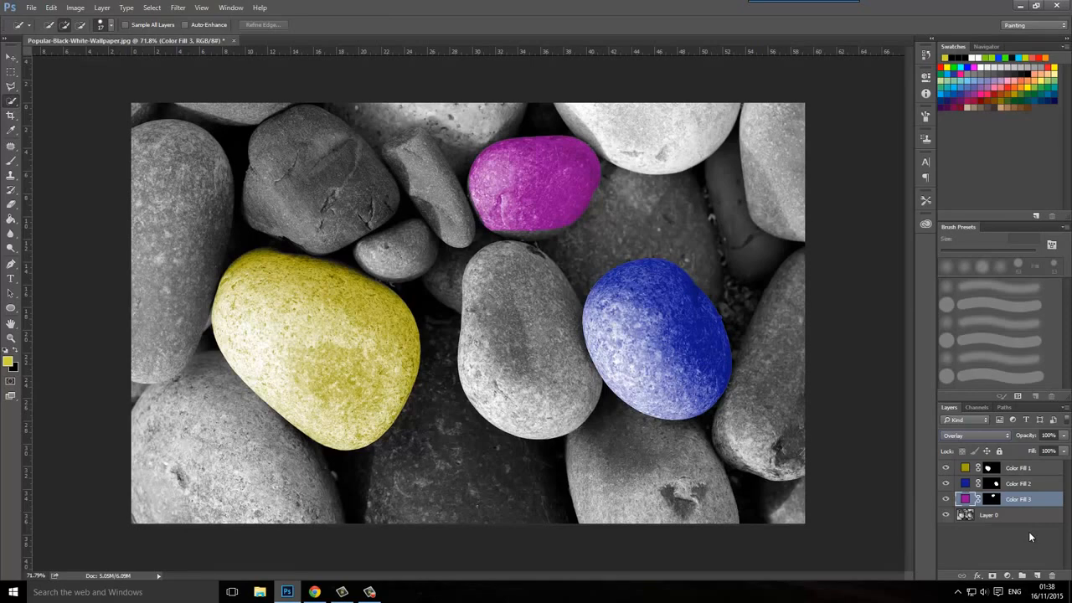
- Select the central oval stone beside the blue one on Layer 0 and refine its edge with a 2 px radius and a smoothing of 4
{"action": "left_click", "coordinate": [1005, 514]}
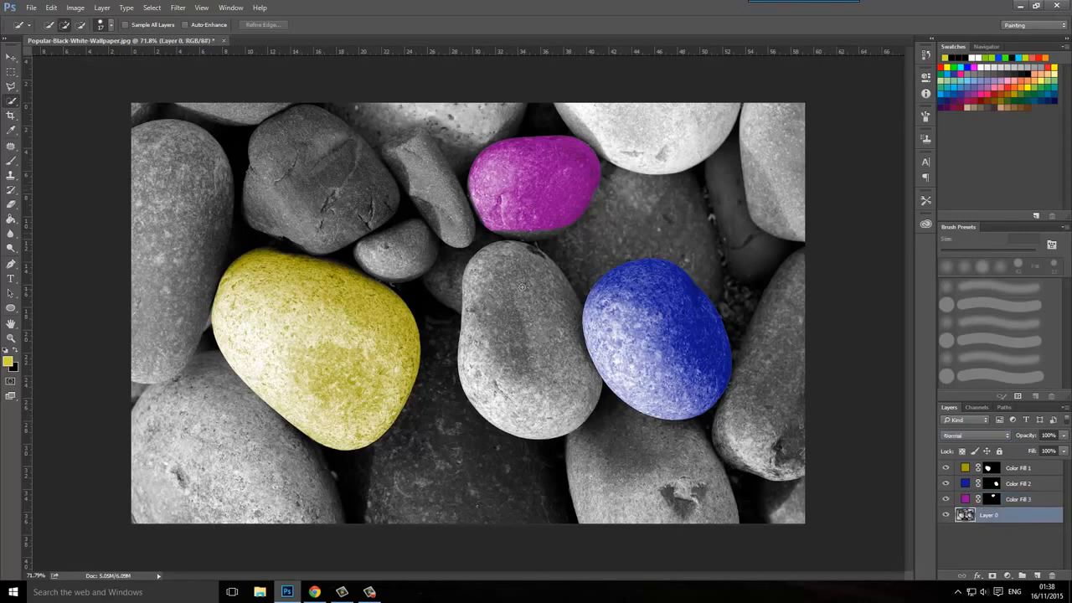
{"action": "left_click_drag", "start_coordinate": [490, 266], "coordinate": [532, 397]}
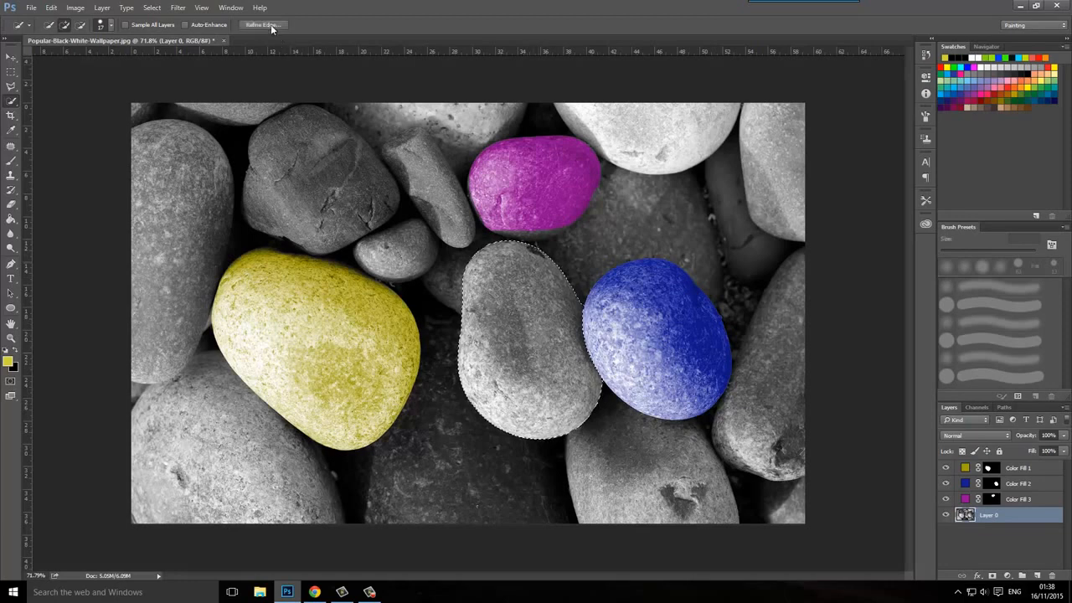
{"action": "left_click", "coordinate": [262, 24]}
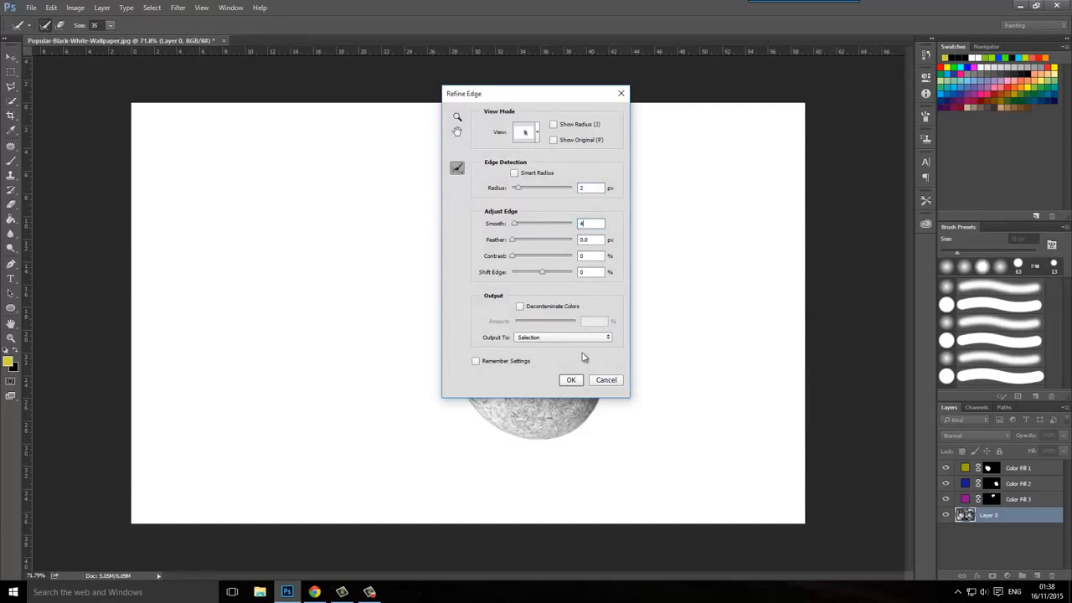
{"action": "left_click", "coordinate": [571, 379]}
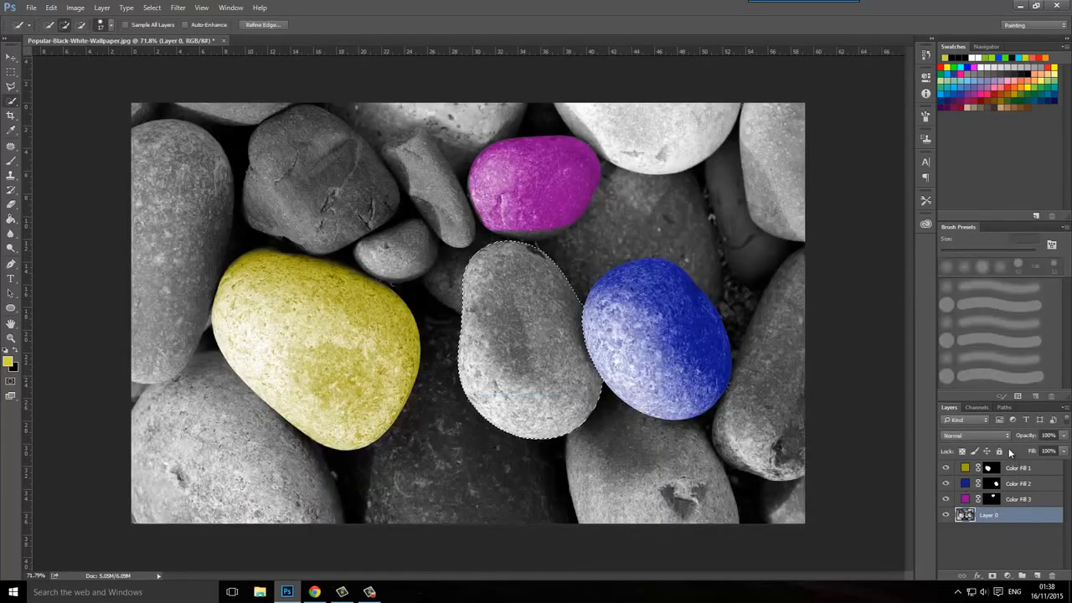
- Add a cyan Solid Color fill layer over the selected central stone and blend it with Overlay
{"action": "left_click", "coordinate": [1007, 576]}
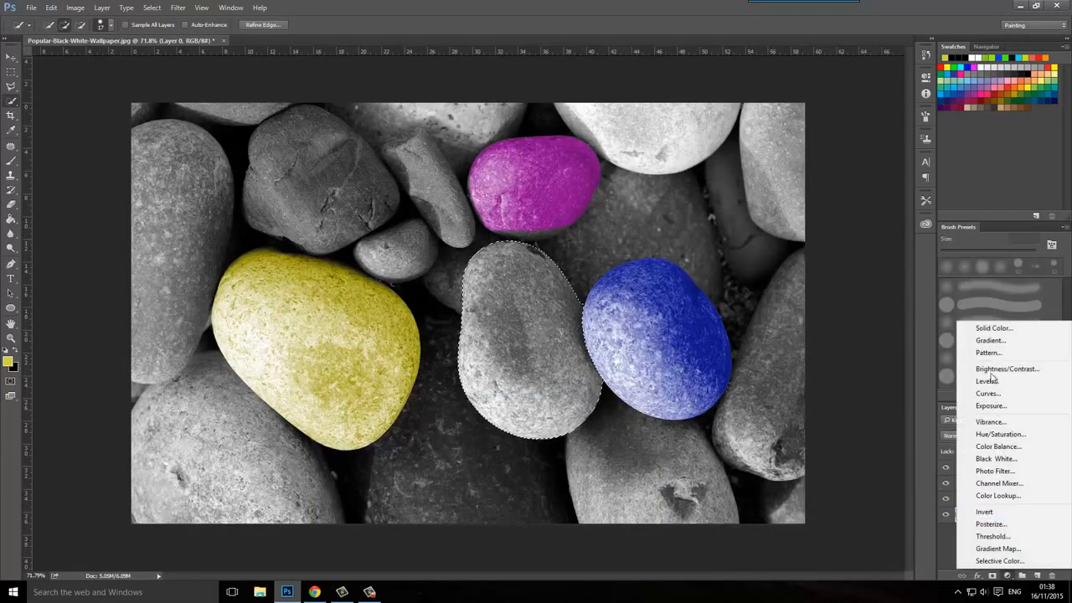
{"action": "left_click", "coordinate": [990, 328]}
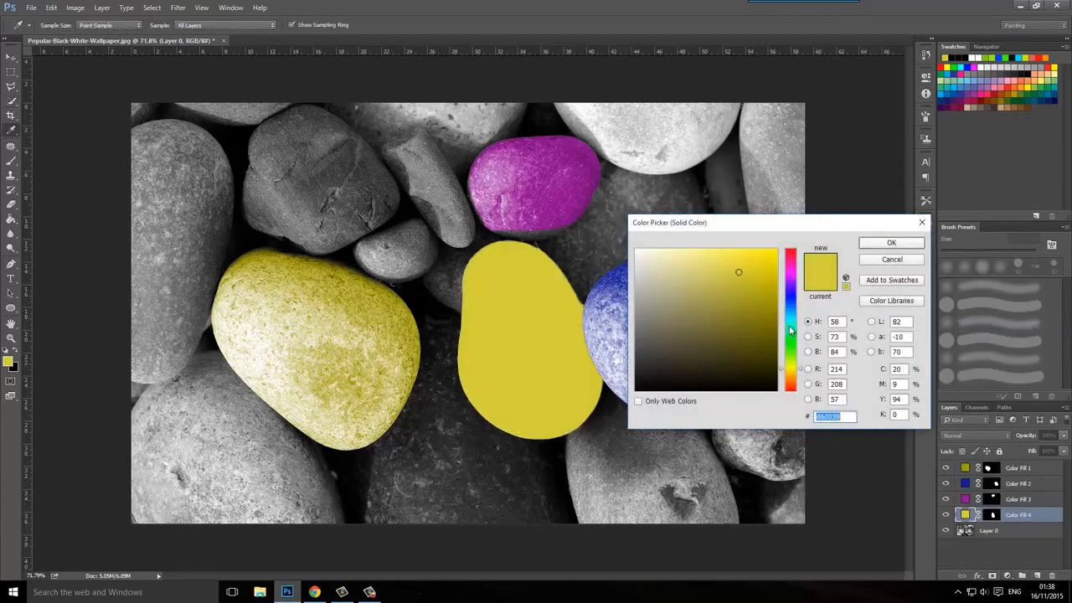
{"action": "mouse_move", "coordinate": [789, 330]}
{"action": "left_mouse_down"}
{"action": "mouse_move", "coordinate": [743, 305]}
{"action": "mouse_move", "coordinate": [768, 281]}
{"action": "left_mouse_up"}
{"action": "left_click", "coordinate": [891, 242]}
{"action": "left_click", "coordinate": [963, 437]}
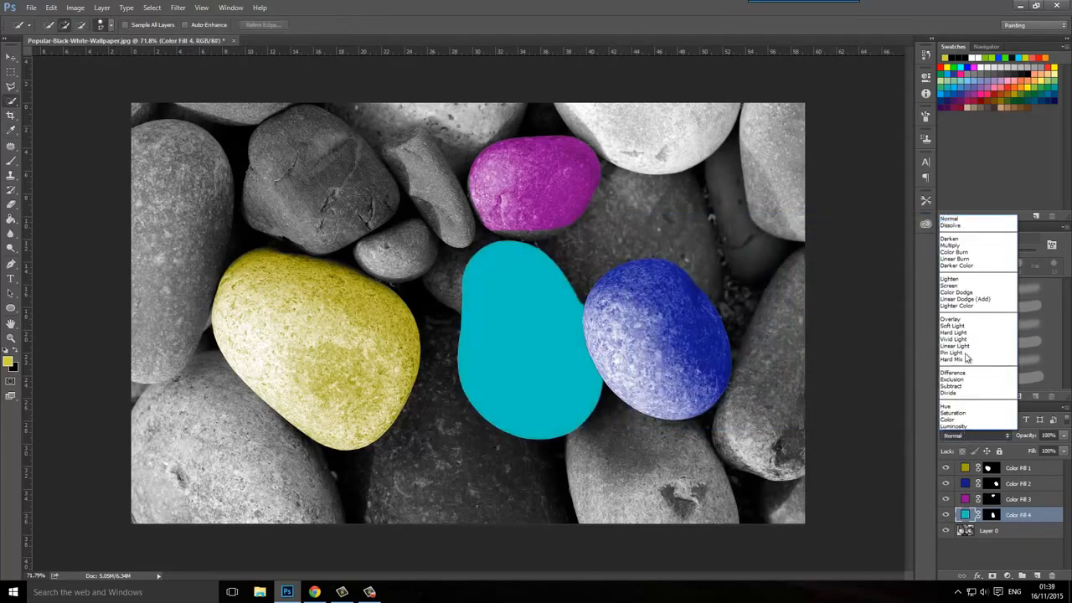
{"action": "left_click", "coordinate": [962, 334]}
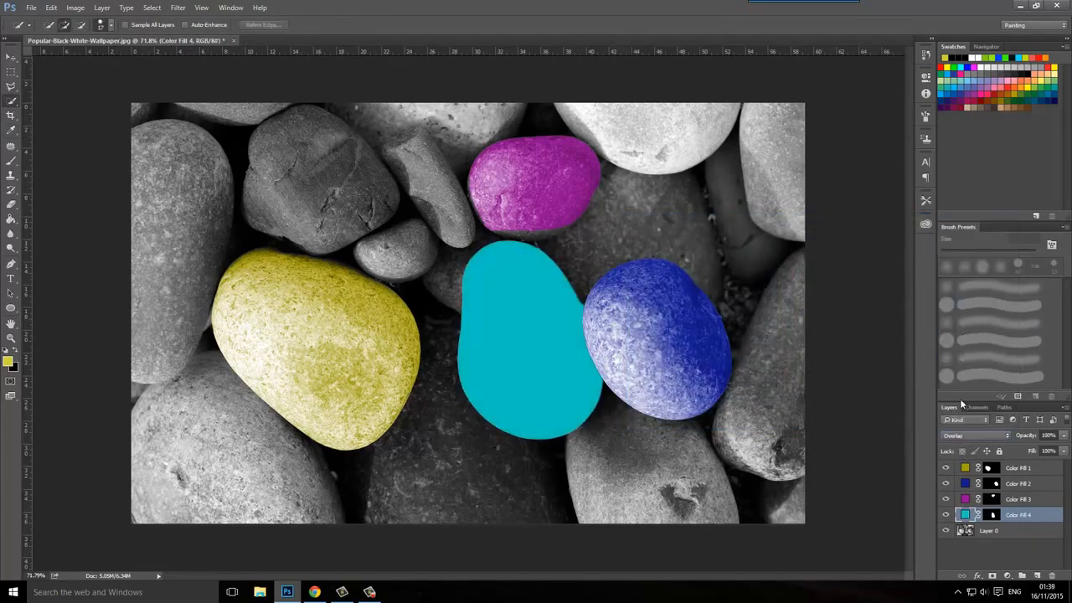
{"action": "left_click", "coordinate": [978, 550]}
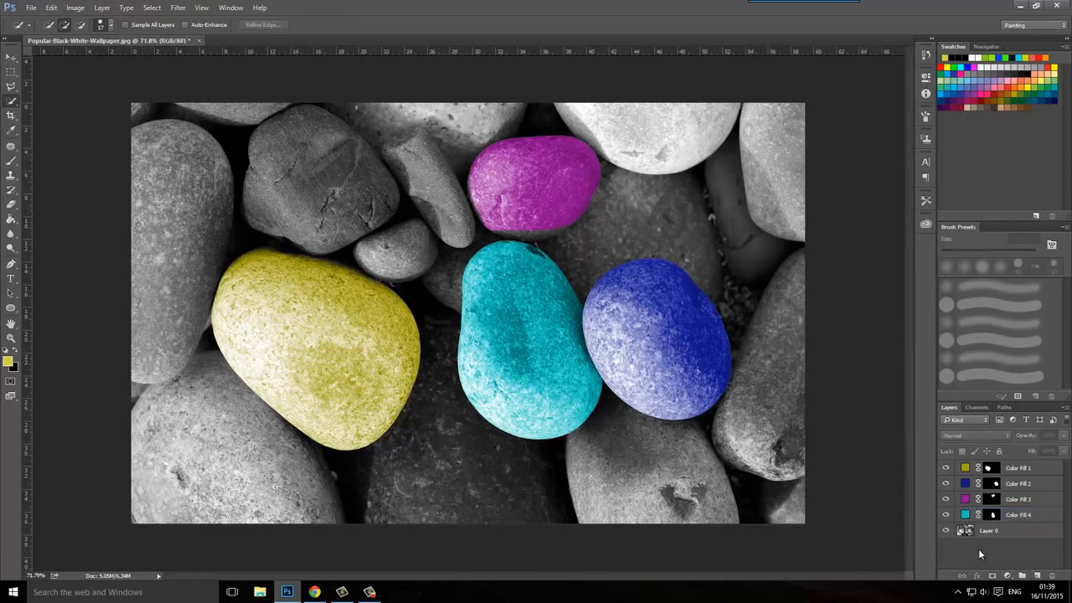
- Select the large stone in the photo's lower-left corner on Layer 0, subtracting the spill between the neighbouring stones
{"action": "left_click", "coordinate": [990, 533]}
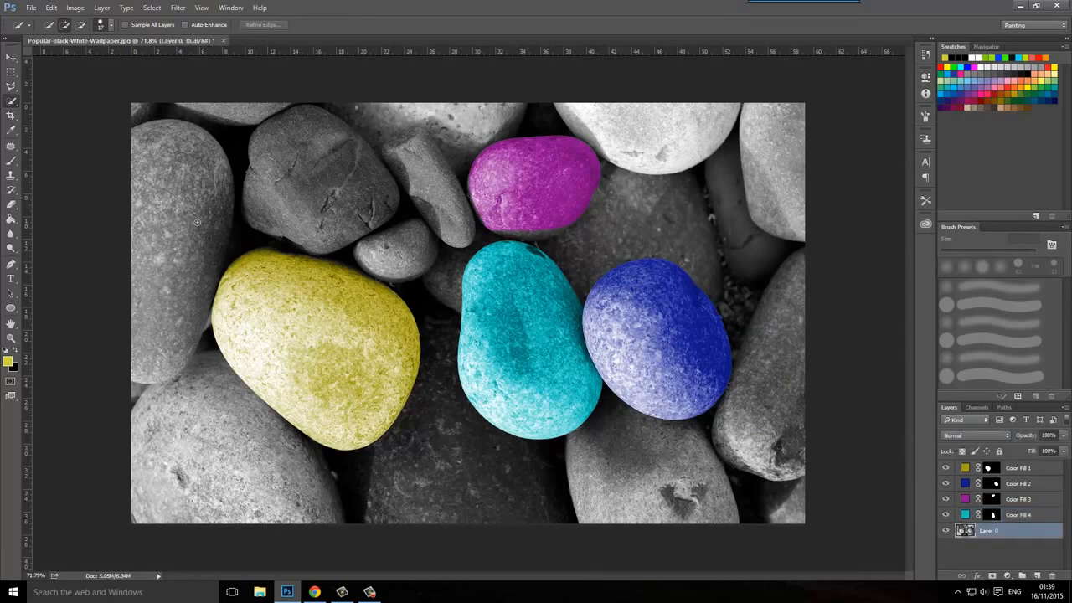
{"action": "mouse_move", "coordinate": [223, 412]}
{"action": "left_mouse_down"}
{"action": "mouse_move", "coordinate": [213, 381]}
{"action": "mouse_move", "coordinate": [167, 394]}
{"action": "mouse_move", "coordinate": [155, 490]}
{"action": "mouse_move", "coordinate": [285, 506]}
{"action": "mouse_move", "coordinate": [307, 453]}
{"action": "mouse_move", "coordinate": [315, 513]}
{"action": "mouse_move", "coordinate": [337, 496]}
{"action": "mouse_move", "coordinate": [322, 448]}
{"action": "left_mouse_up"}
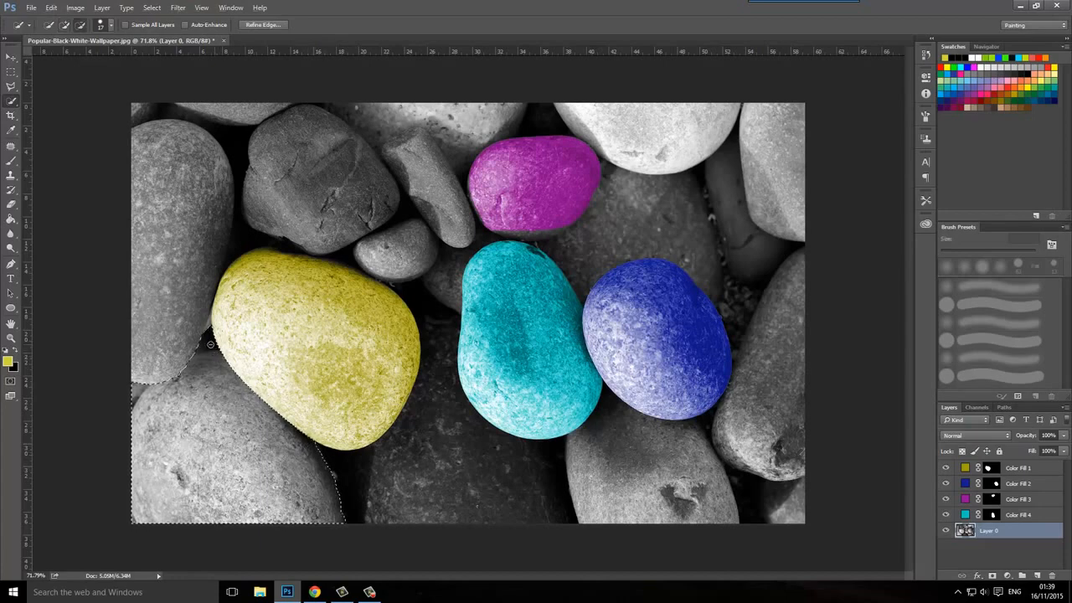
{"action": "left_click", "coordinate": [211, 334], "text": "alt"}
- Refine the lower-left stone's selection edge with a 2 px radius and some smoothing
{"action": "left_click", "coordinate": [260, 25]}
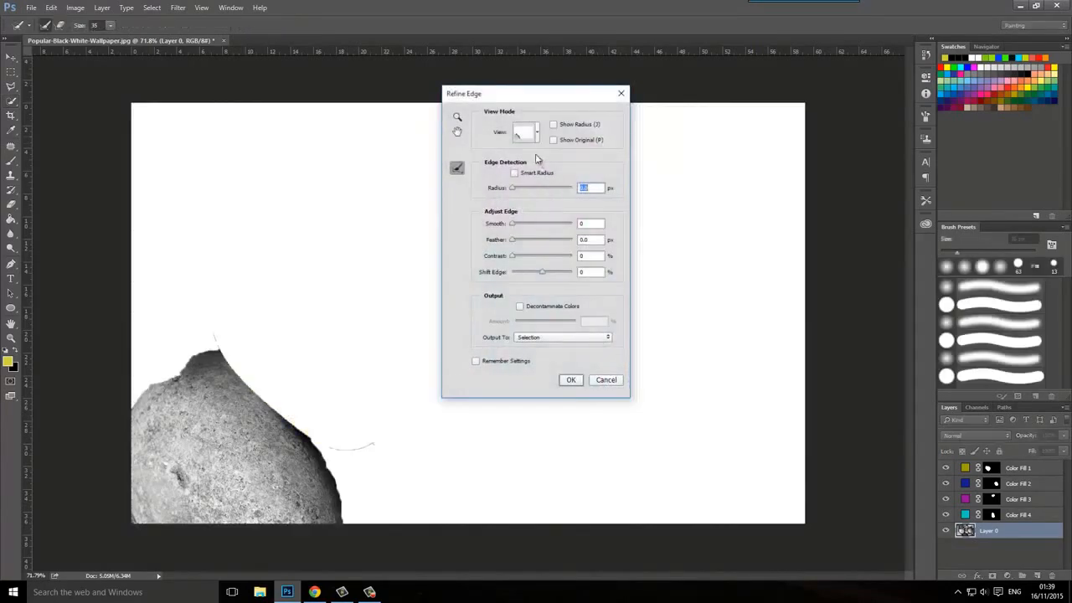
{"action": "type", "text": "2"}
{"action": "left_click", "coordinate": [593, 224]}
{"action": "left_click", "coordinate": [571, 379]}
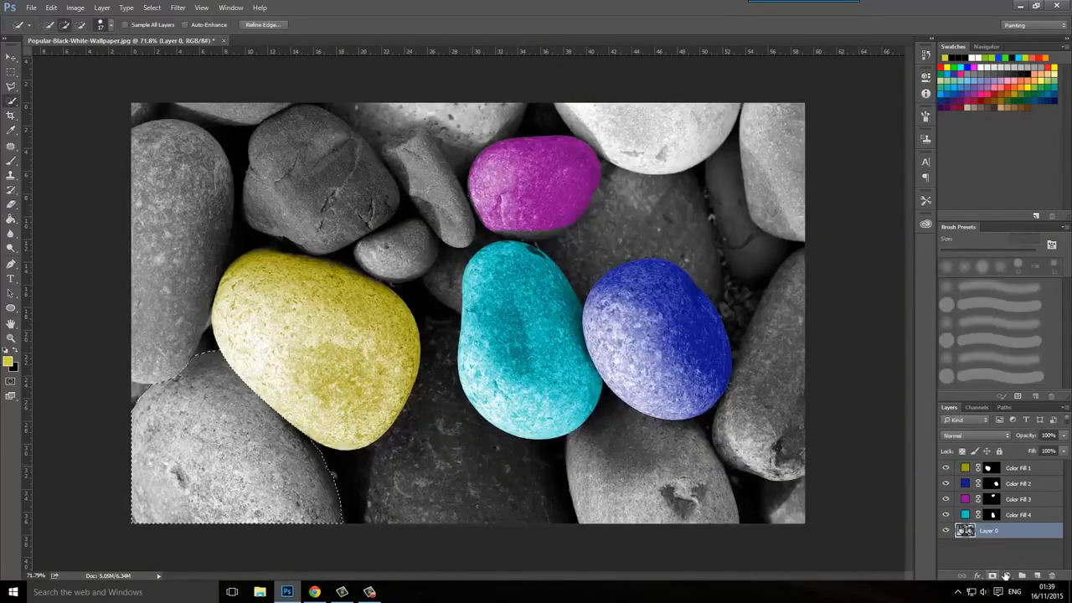
- Add a red (#b02239) Solid Color fill layer over the selected lower-left stone and blend it with Overlay
{"action": "left_click", "coordinate": [1006, 576]}
{"action": "left_click", "coordinate": [997, 331]}
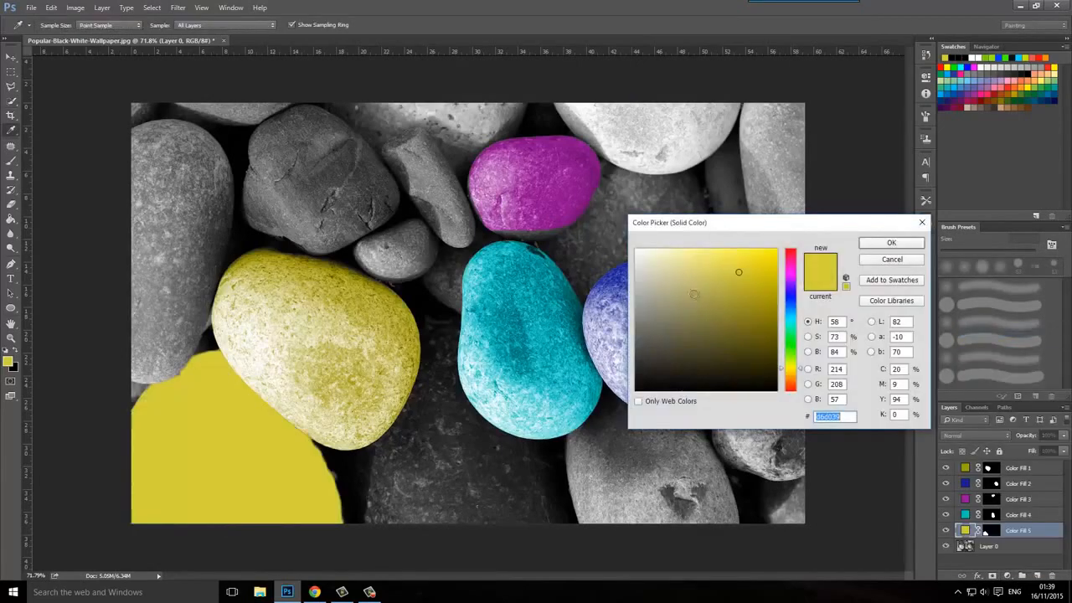
{"action": "left_click", "coordinate": [791, 257]}
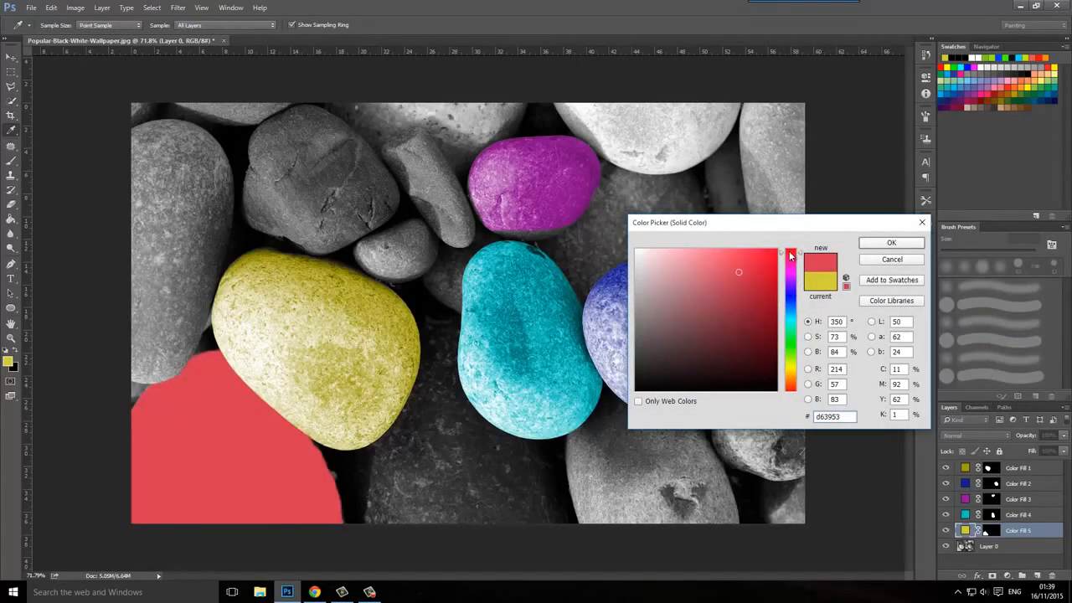
{"action": "left_click_drag", "start_coordinate": [751, 276], "coordinate": [750, 292]}
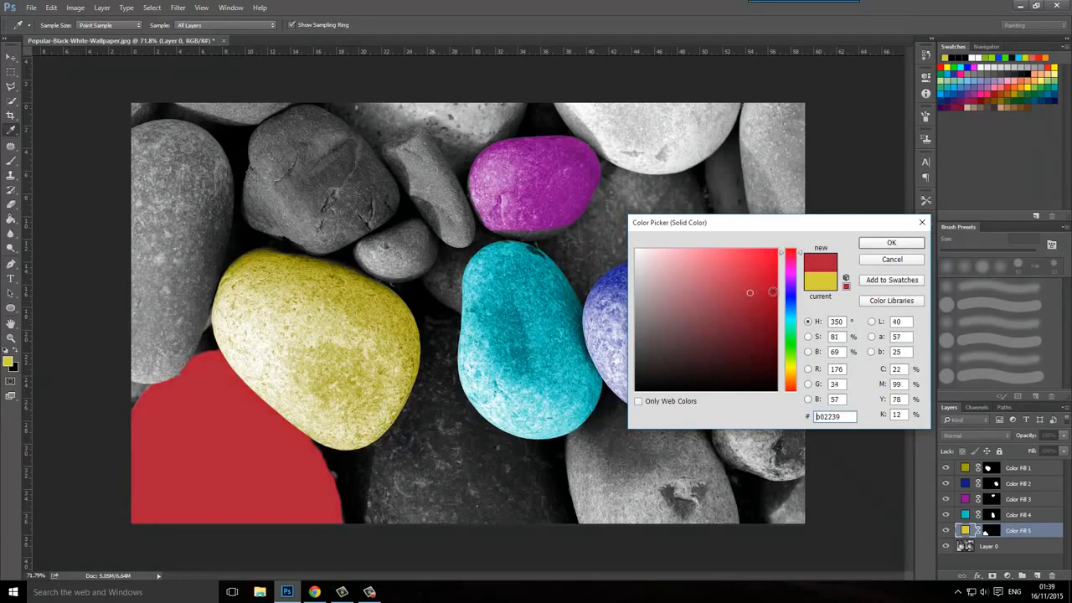
{"action": "left_click", "coordinate": [901, 245]}
{"action": "left_click", "coordinate": [976, 436]}
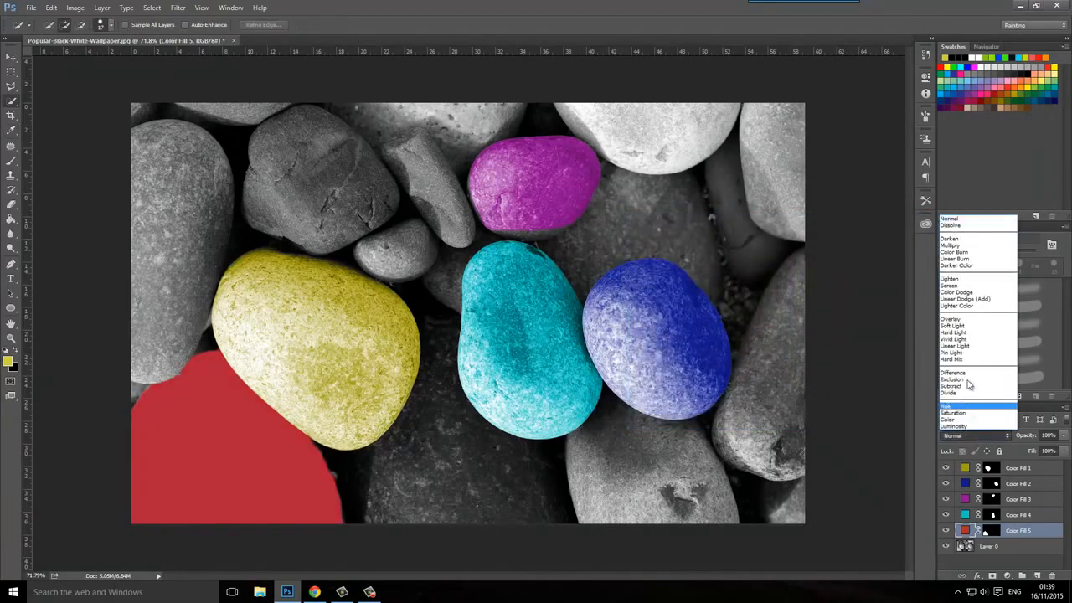
{"action": "left_click", "coordinate": [958, 319]}
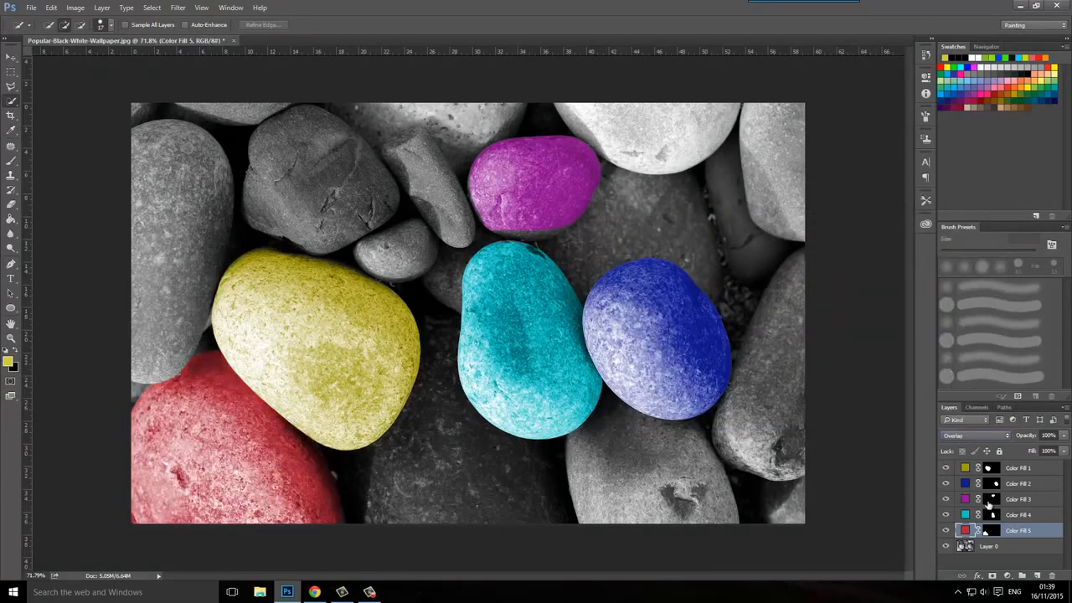
{"action": "left_click", "coordinate": [1009, 559]}
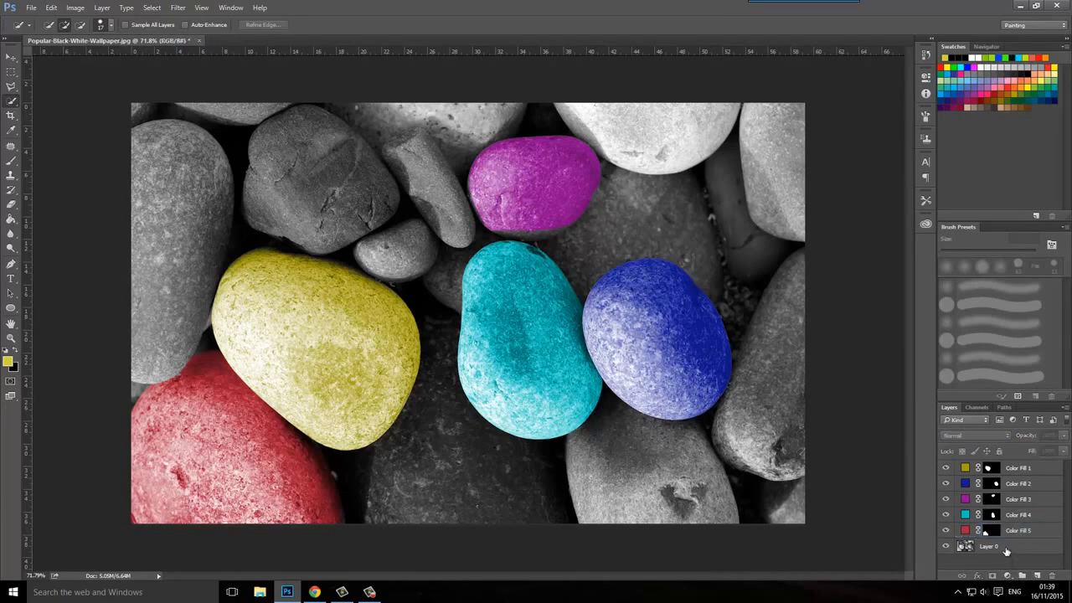
- Merge Layer 0 and all five colour fill layers into a single layer
{"action": "left_click", "coordinate": [1015, 545]}
{"action": "left_click", "coordinate": [1017, 514], "text": "ctrl"}
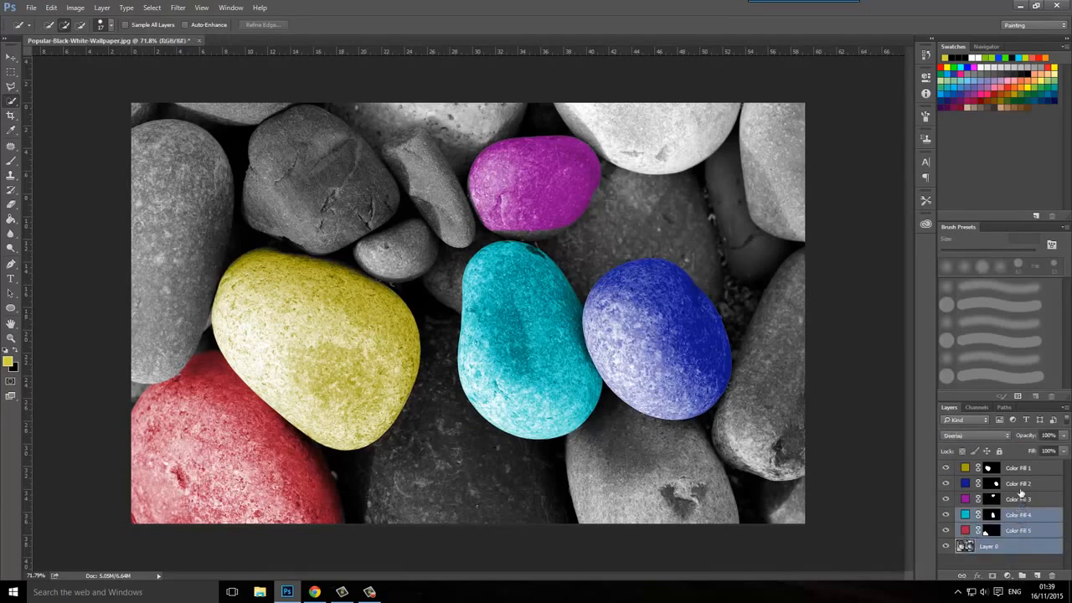
{"action": "left_click", "coordinate": [1017, 499], "text": "ctrl"}
{"action": "left_click", "coordinate": [1017, 483], "text": "ctrl"}
{"action": "left_click", "coordinate": [1017, 468], "text": "ctrl"}
{"action": "right_click", "coordinate": [1017, 469]}
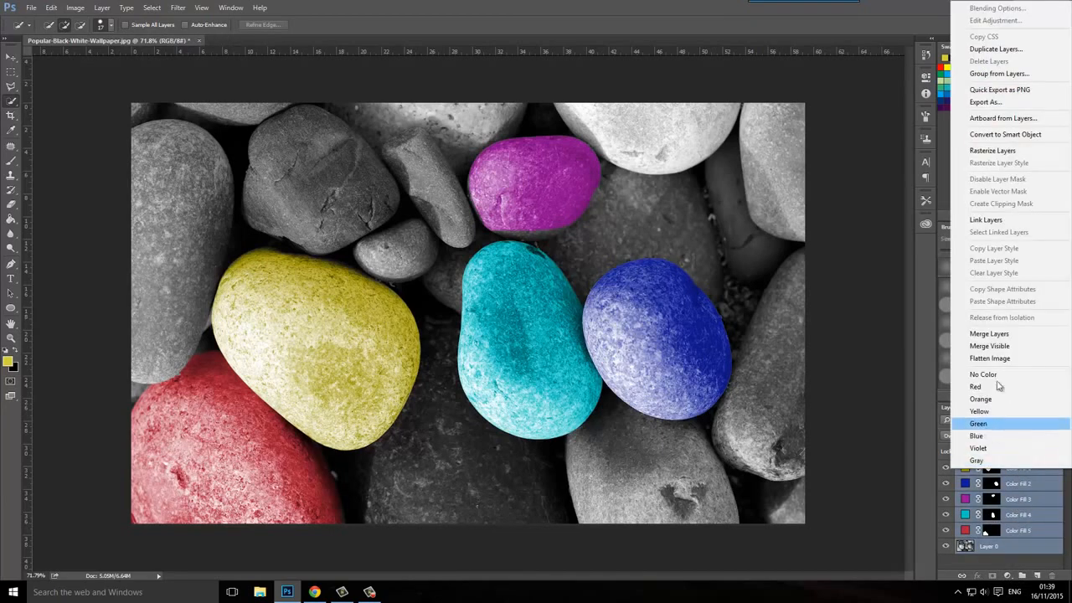
{"action": "left_click", "coordinate": [989, 333]}
{"action": "left_click", "coordinate": [1007, 490]}
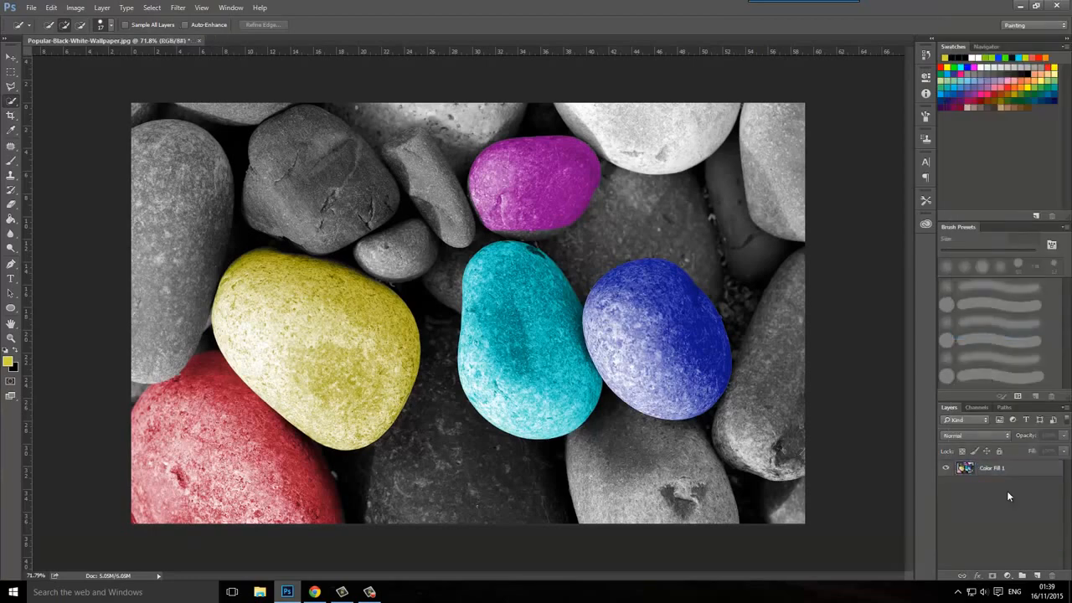
- Save the image to the Desktop as Popular-Black-White-Wallpaper in PNG format with Smallest / Slow compression and no interlacing
{"action": "left_click", "coordinate": [30, 7]}
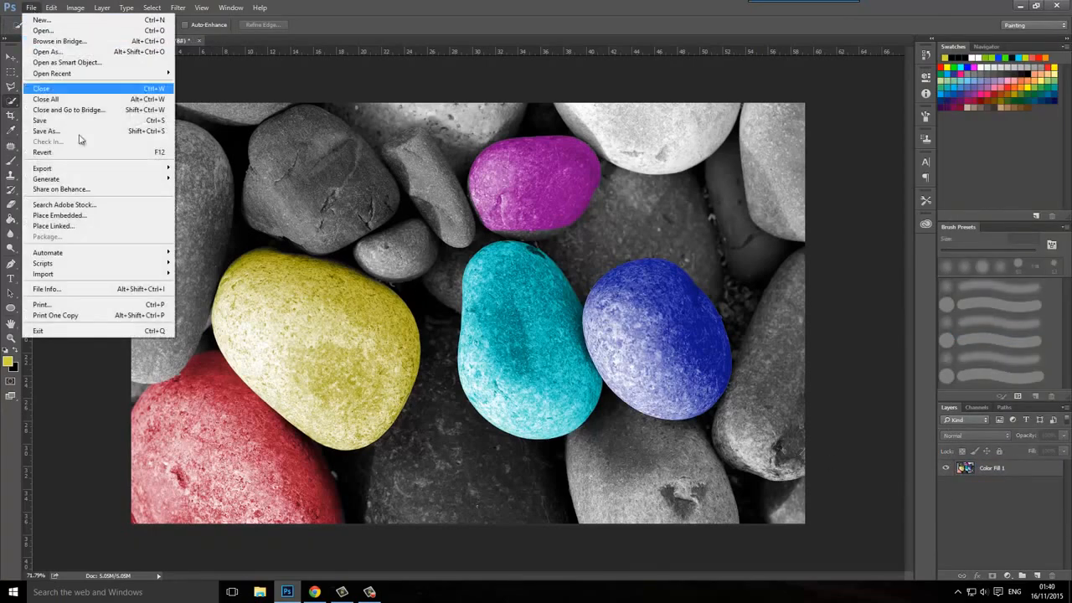
{"action": "left_click", "coordinate": [78, 131]}
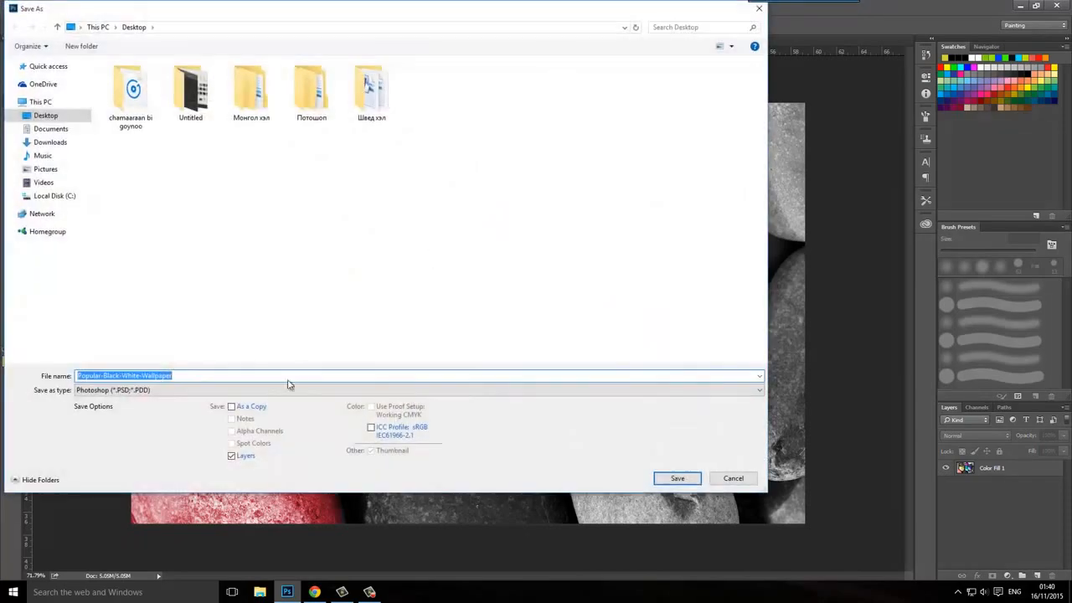
{"action": "left_click", "coordinate": [225, 391]}
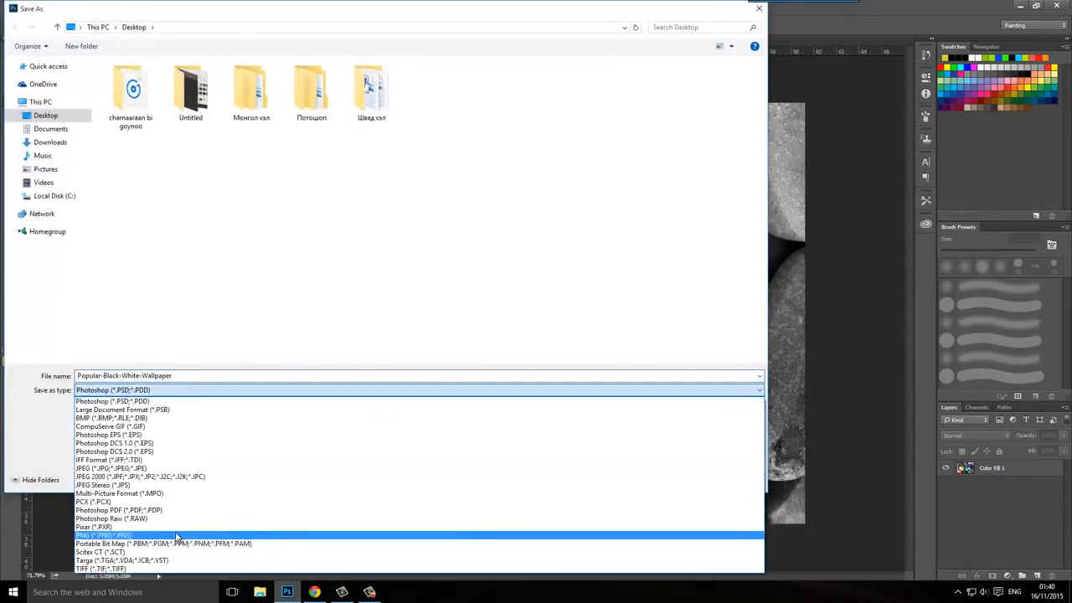
{"action": "left_click", "coordinate": [193, 534]}
{"action": "left_click", "coordinate": [670, 479]}
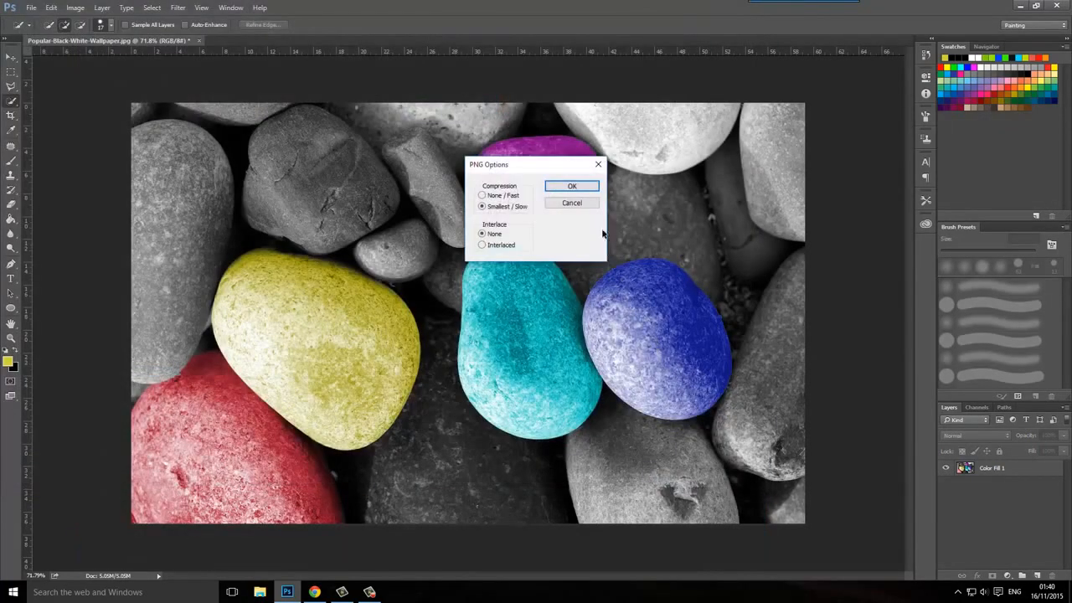
{"action": "left_click", "coordinate": [579, 186]}
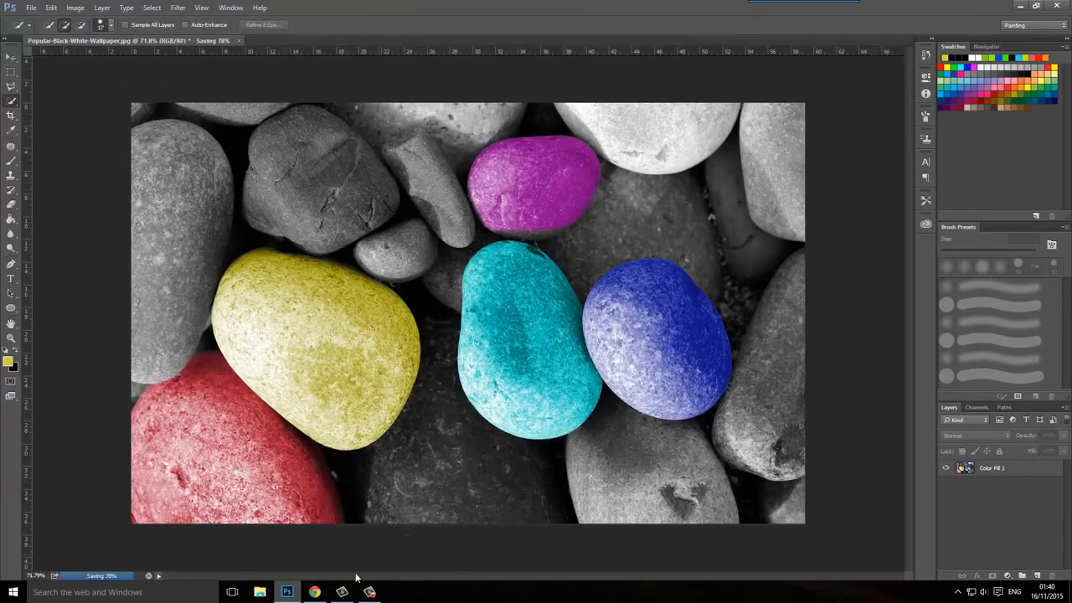
- Switch to the desktop and open the saved colour PNG and the original black-and-white JPG in the photo viewer
{"action": "left_click", "coordinate": [287, 591]}
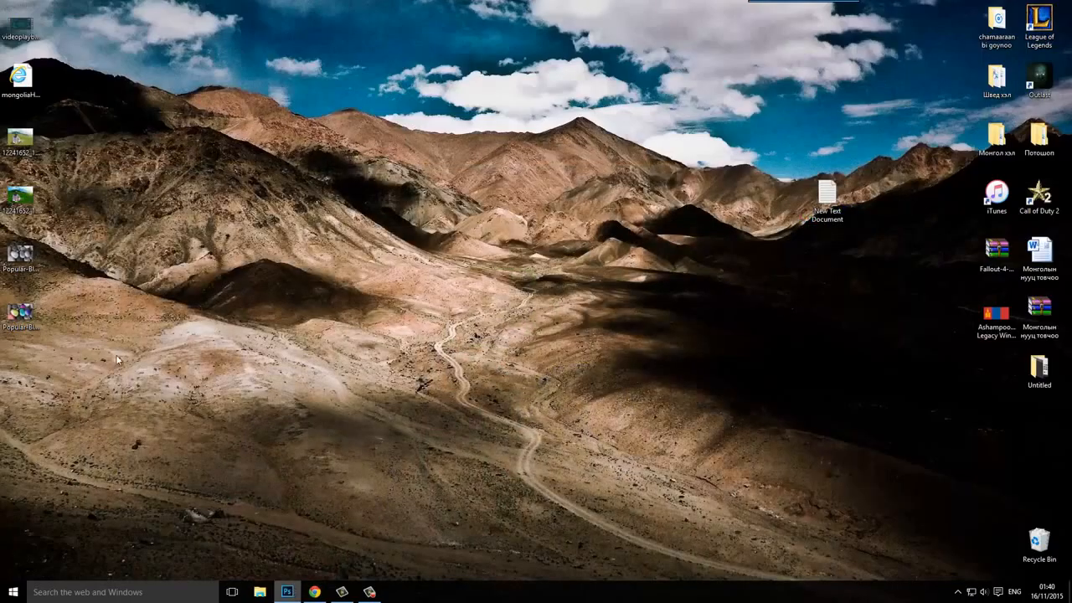
{"action": "left_click", "coordinate": [19, 316]}
{"action": "double_click", "coordinate": [37, 333]}
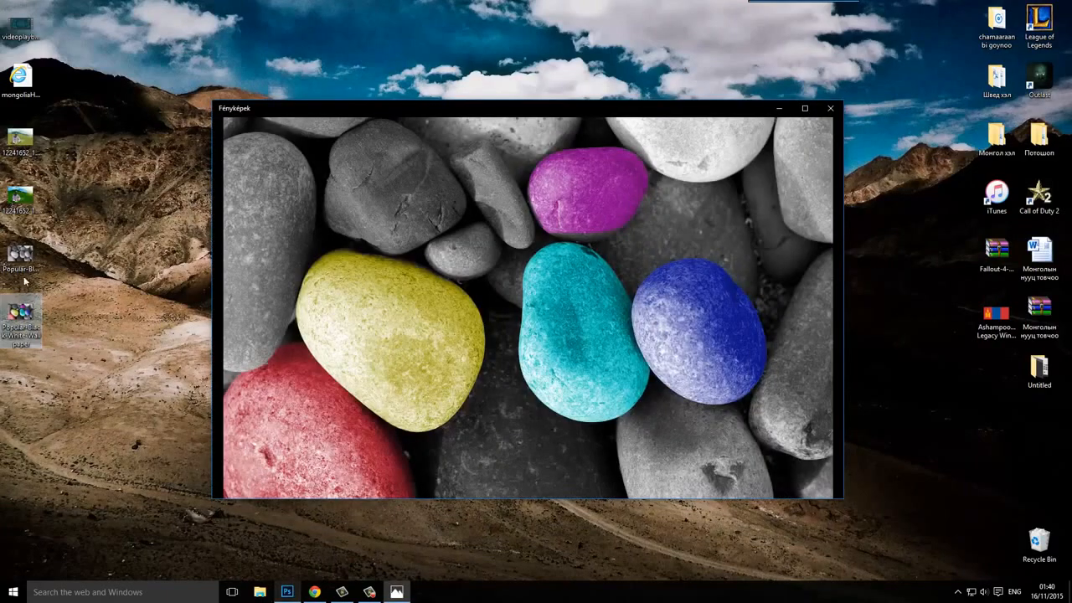
{"action": "left_click", "coordinate": [22, 266]}
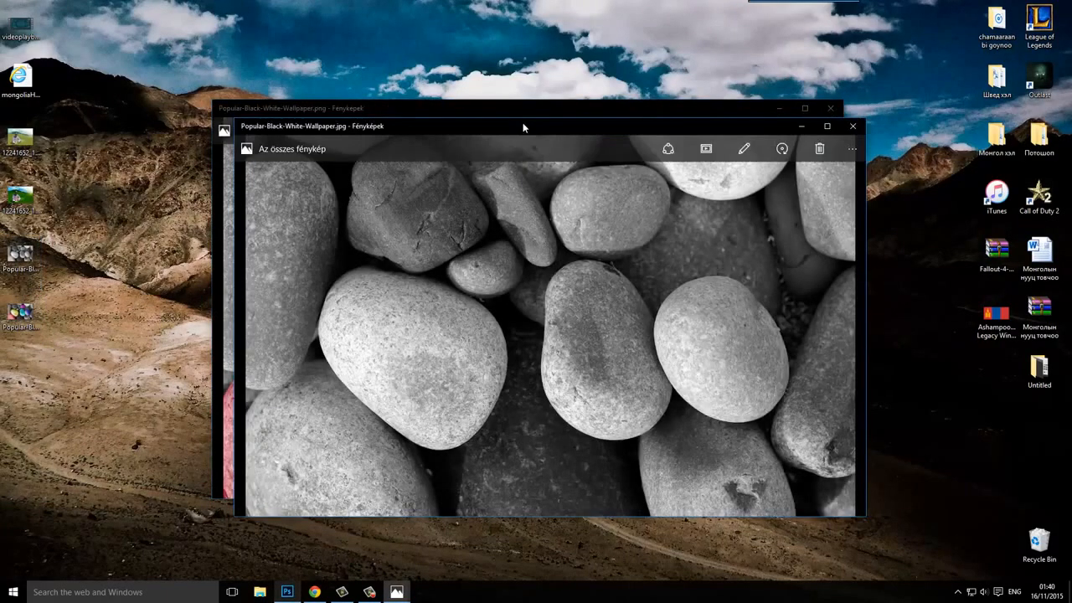
- Resize and arrange the two photo viewer windows side by side to compare the original with the coloured version
{"action": "left_click_drag", "start_coordinate": [523, 122], "coordinate": [347, 110]}
{"action": "left_click_drag", "start_coordinate": [663, 115], "coordinate": [937, 108]}
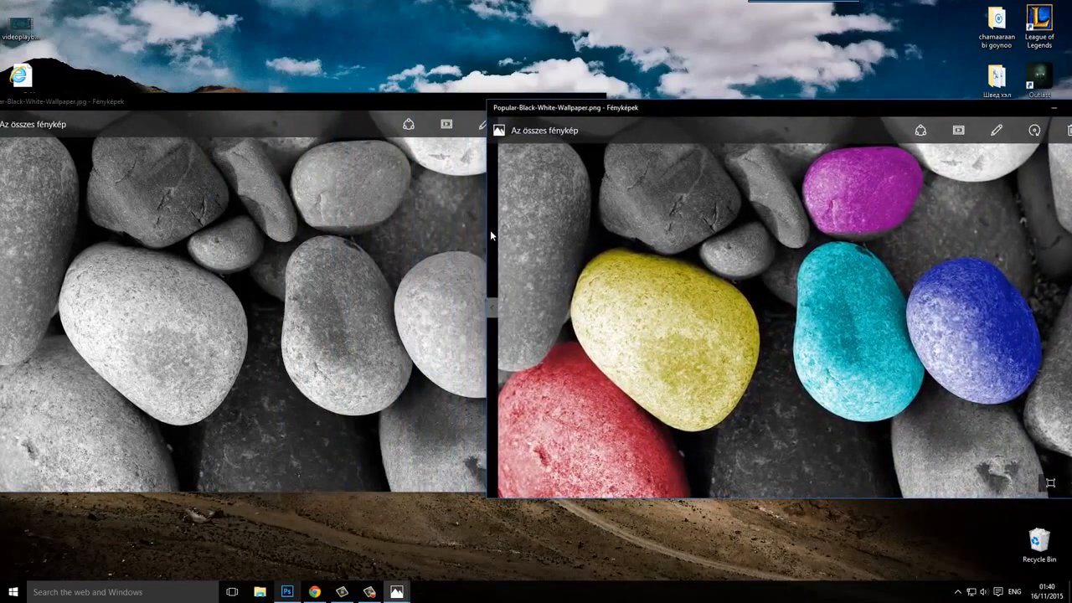
{"action": "left_click_drag", "start_coordinate": [490, 234], "coordinate": [435, 241]}
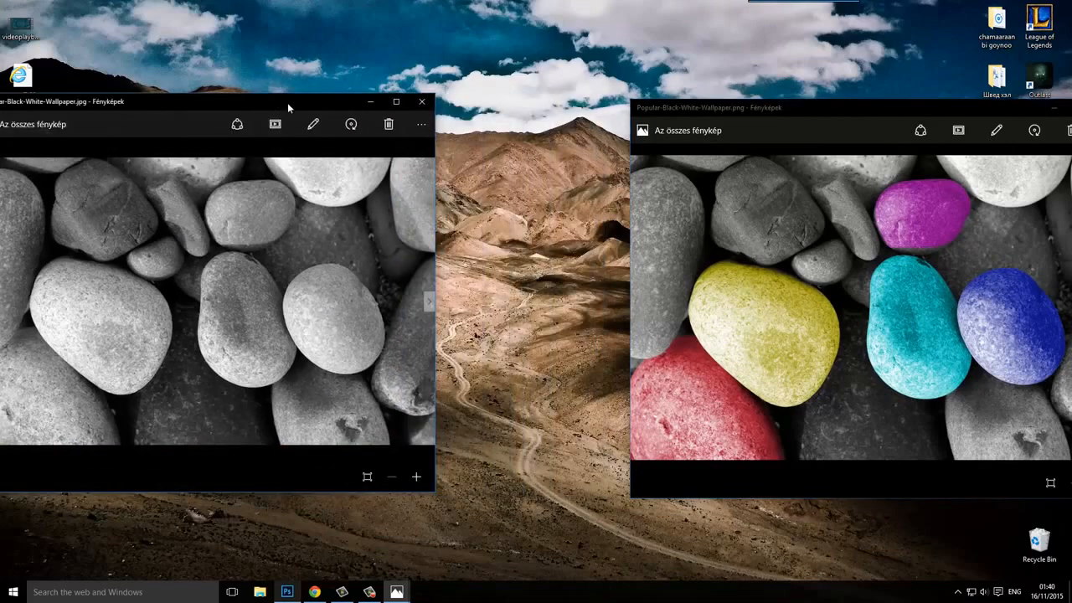
{"action": "left_click_drag", "start_coordinate": [287, 103], "coordinate": [366, 109]}
{"action": "left_click_drag", "start_coordinate": [820, 108], "coordinate": [708, 112]}
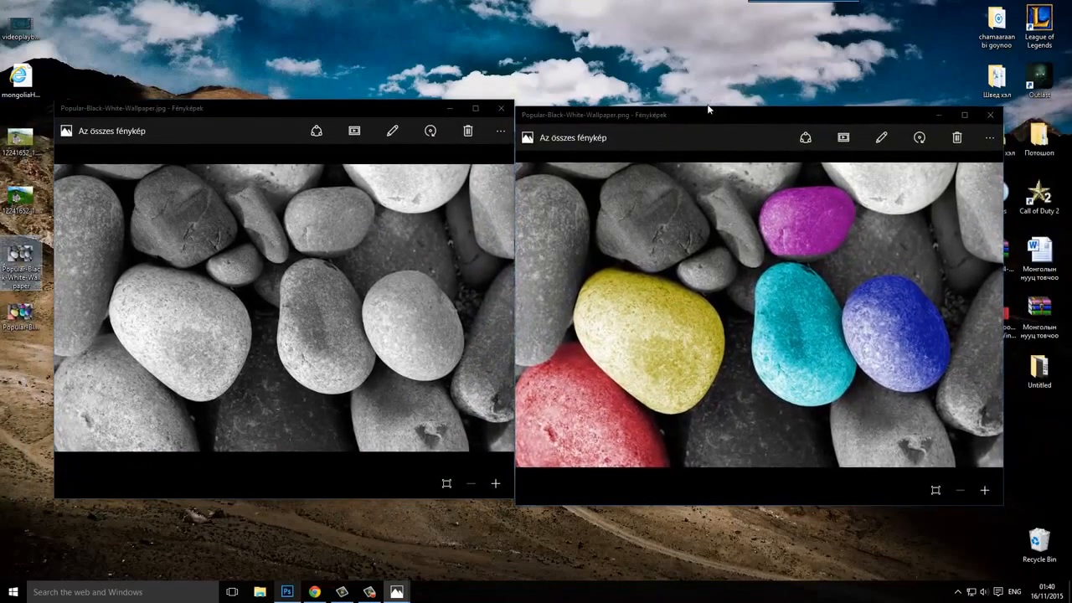